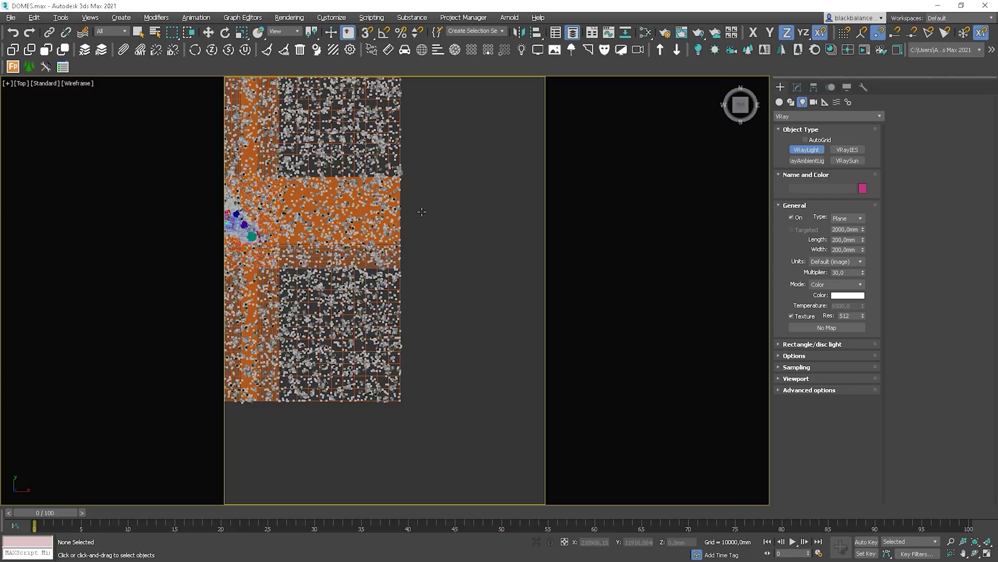
- Draw a VRayLight in the Top view and change its type to Dome
left_click_drag(460, 228, 435, 165)
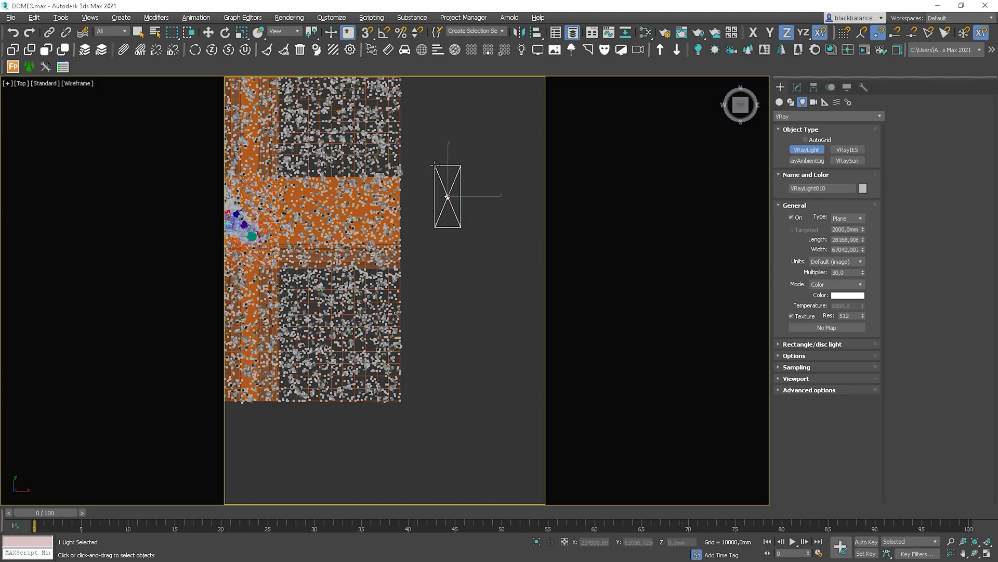
key("w")
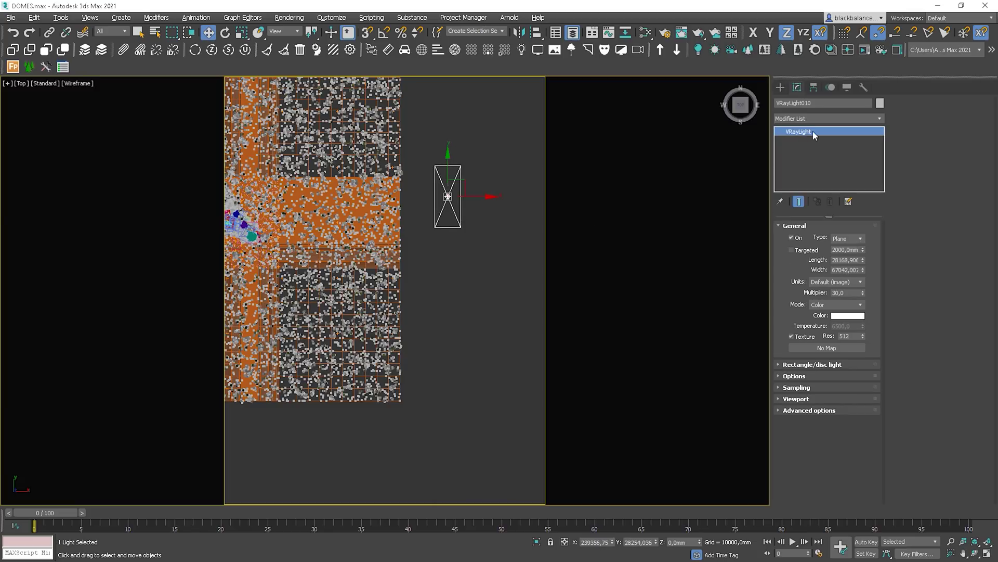
left_click(860, 239)
left_click(847, 255)
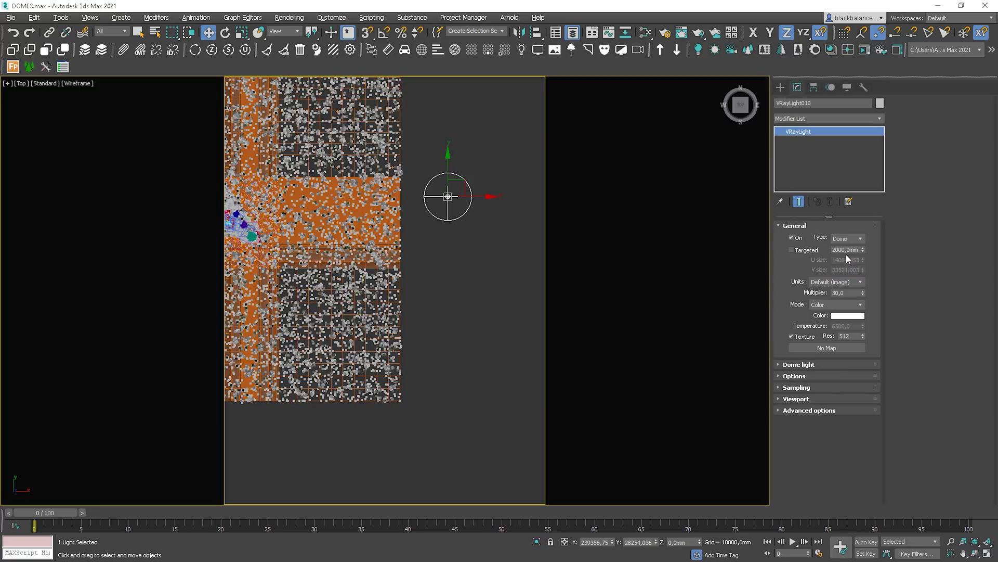
- Texture the dome with a VRayBitmap of VizPeople_v1_05_6K.hdr and rename it 'Daylight - clouds'
left_click(827, 348)
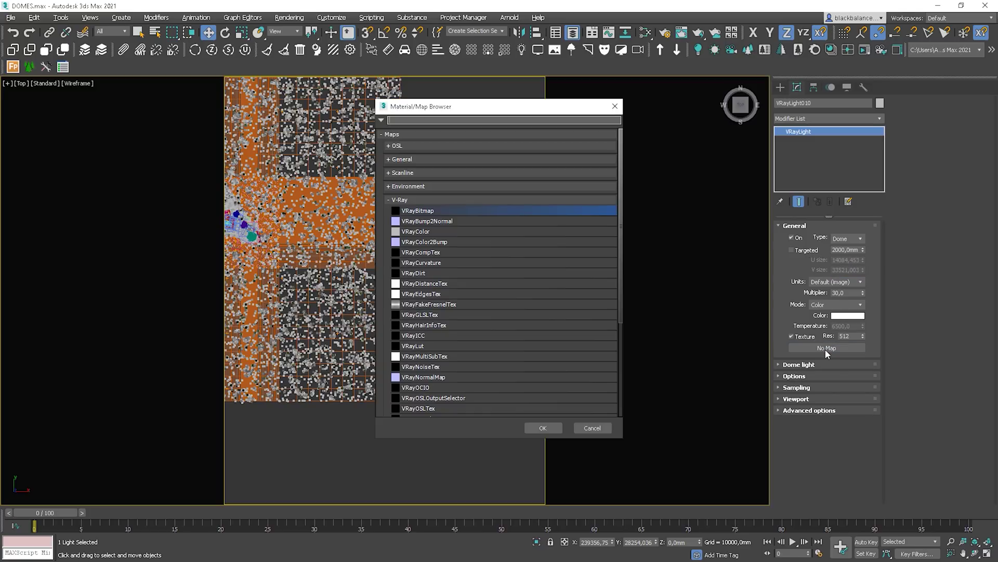
double_click(421, 211)
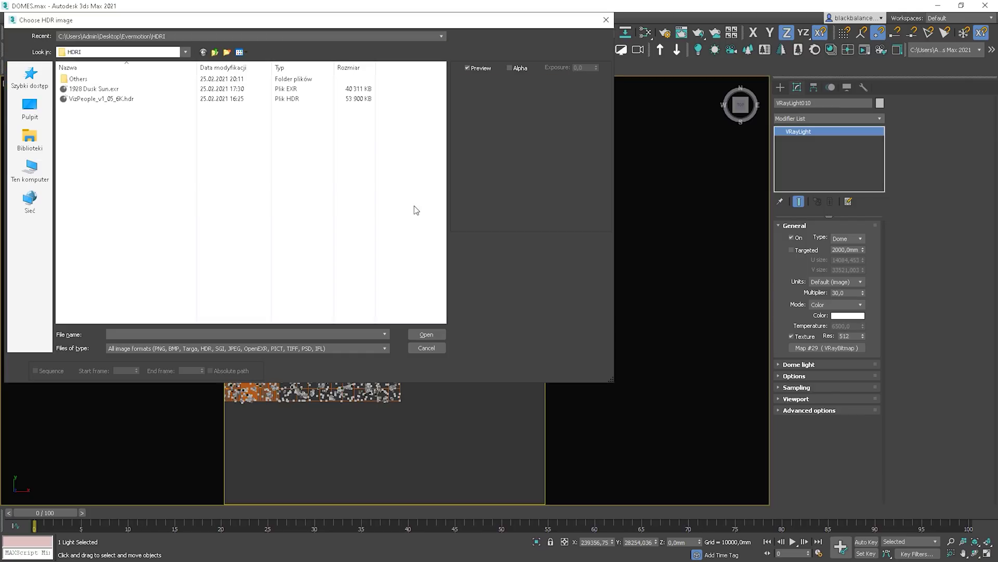
left_click(426, 335)
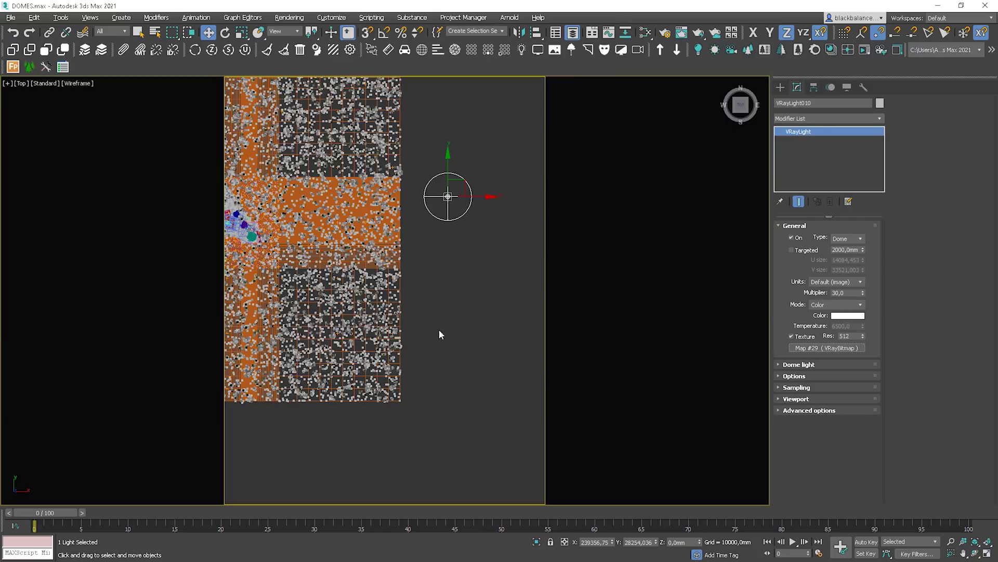
double_click(777, 102)
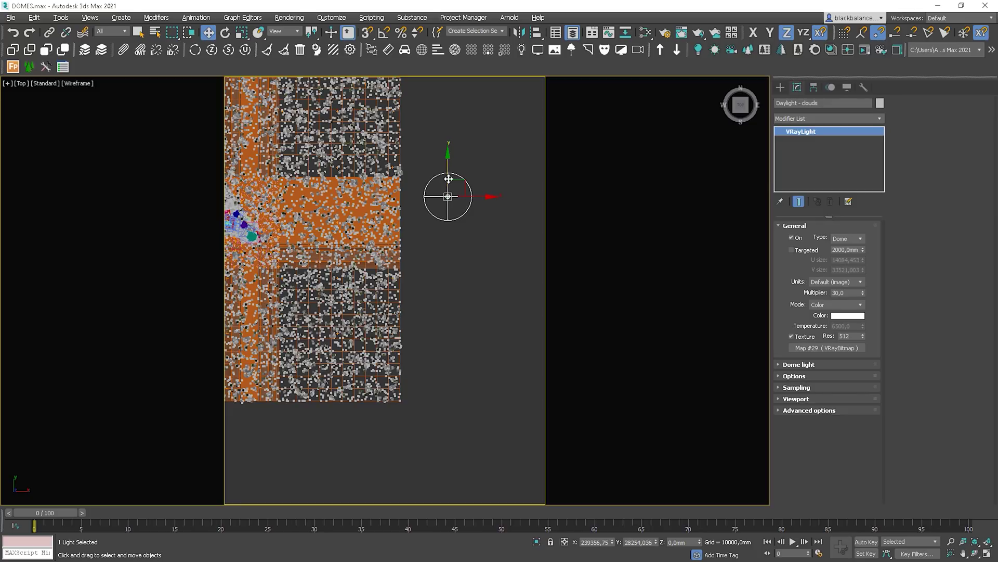
- Shift-drag the dome light to clone it as a copy named 'Sunset'
left_click_drag(448, 160, 447, 242, "shift")
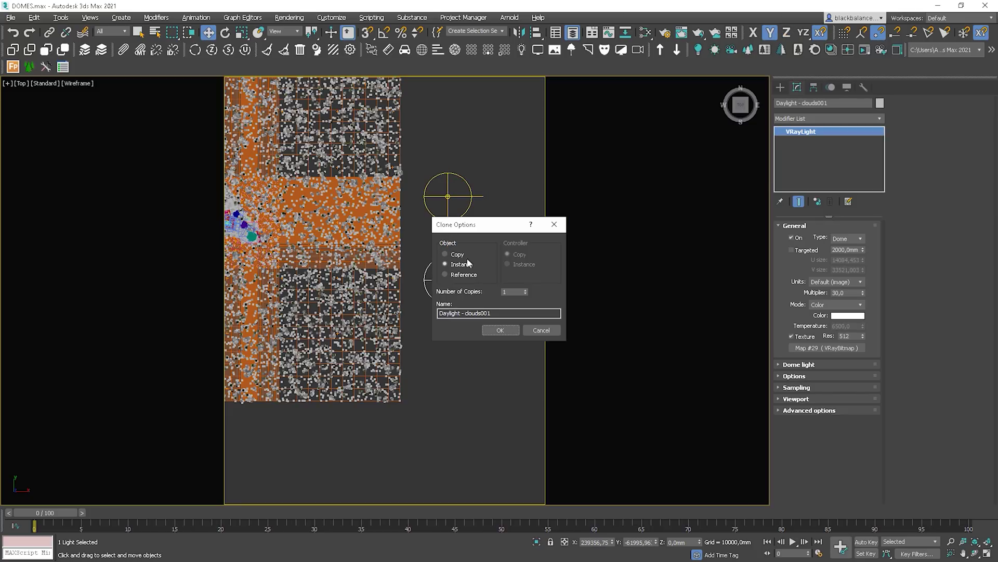
key("Tab")
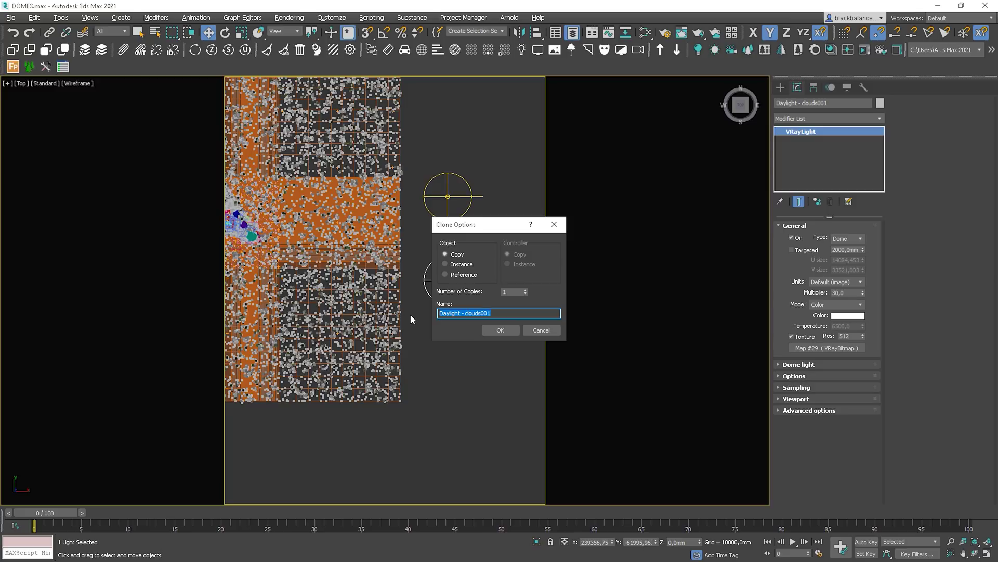
type("Sunset")
key("Return")
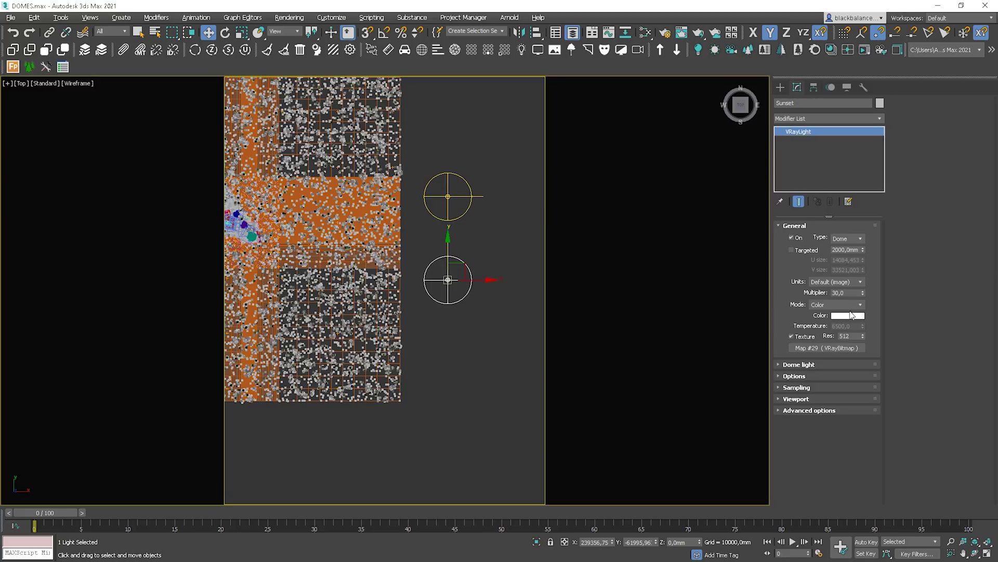
- Set the Sunset light's HDR image to 1928 Dusk Sun.exr
left_click(846, 348)
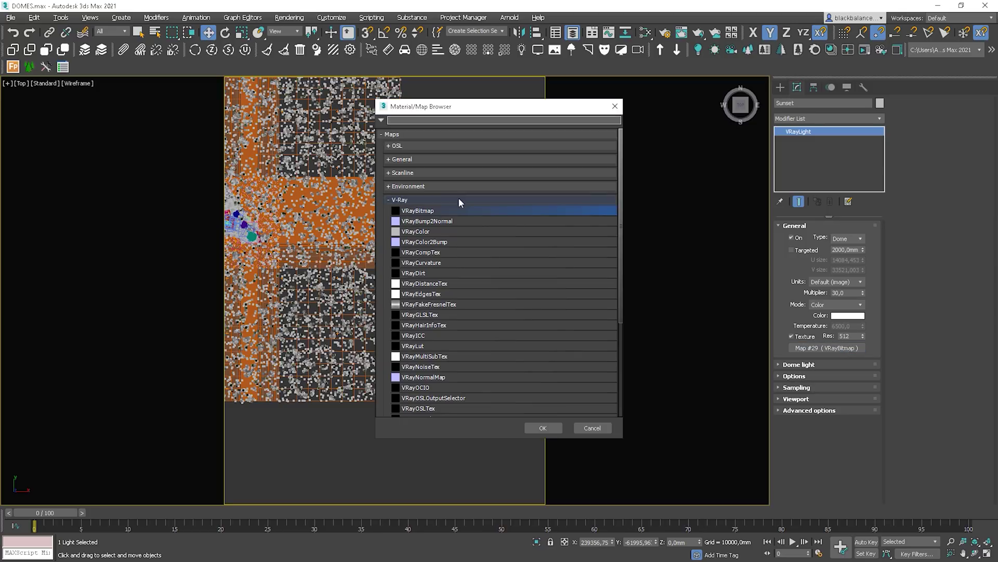
double_click(434, 214)
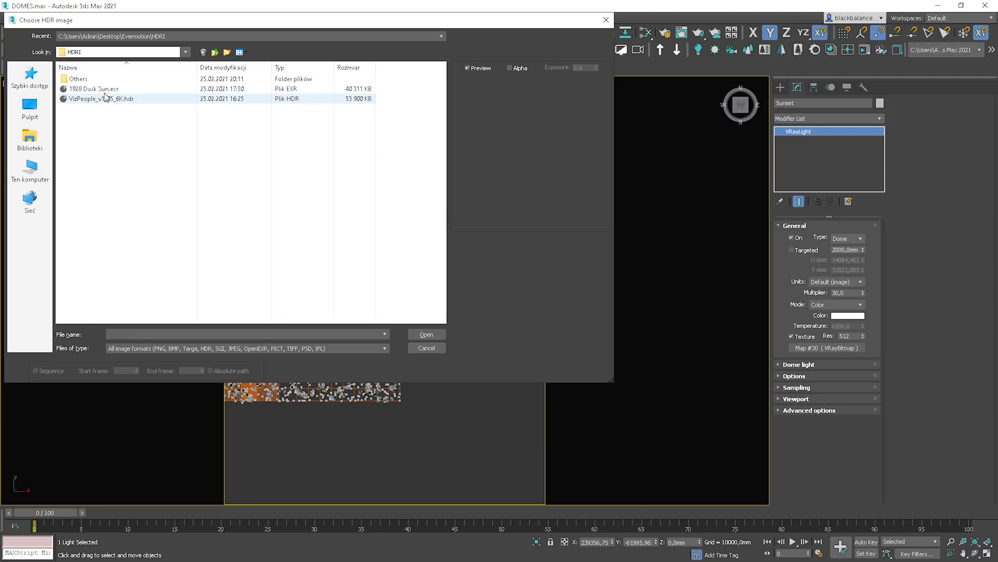
left_click(96, 89)
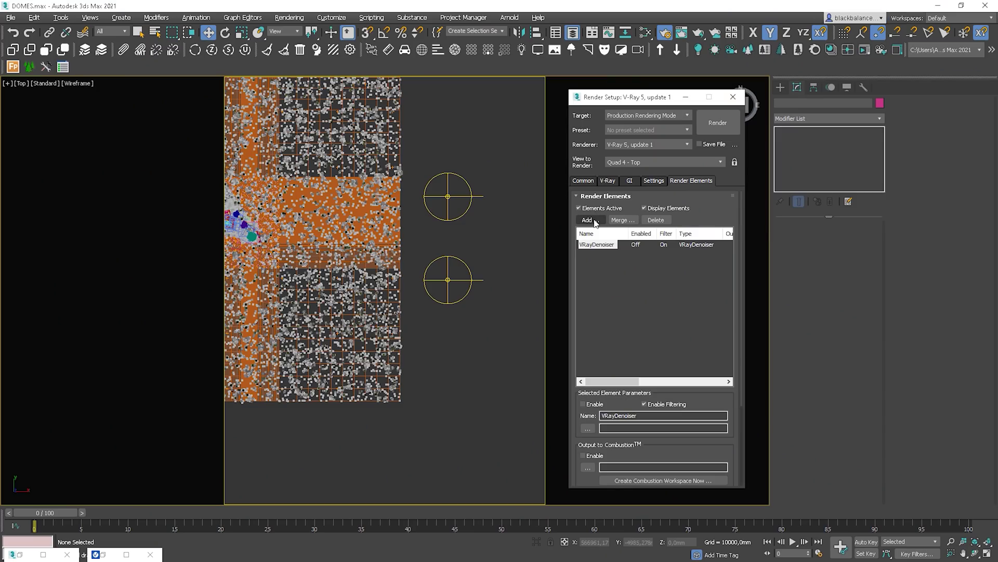
- Add a VRayLightMix render element and render the forest cabin scene
left_click(592, 220)
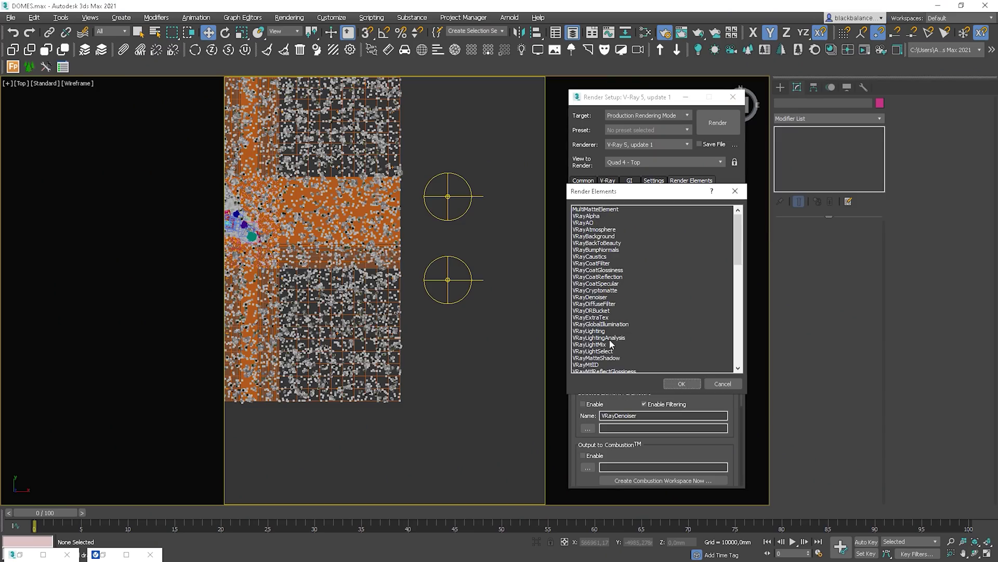
double_click(599, 346)
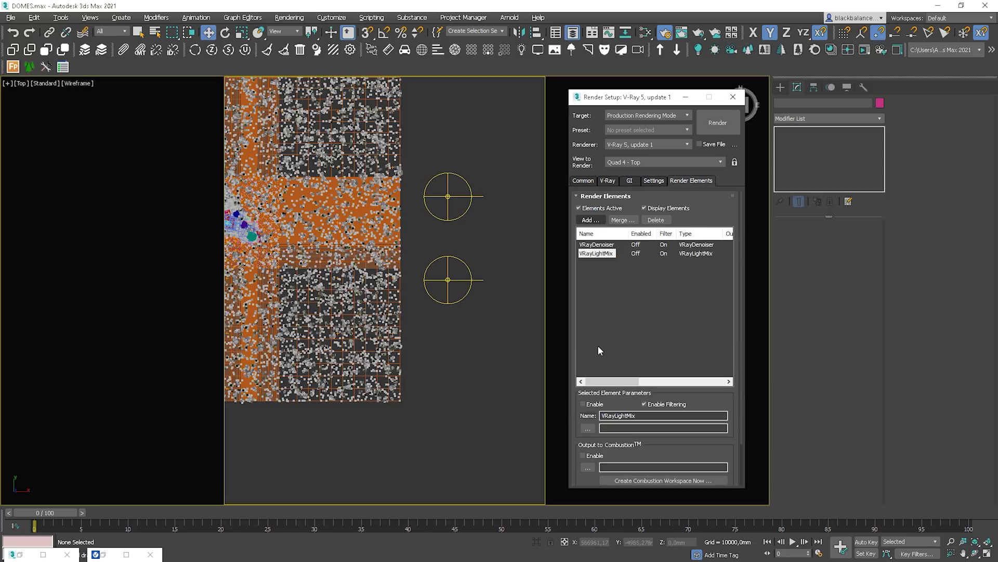
left_click(726, 127)
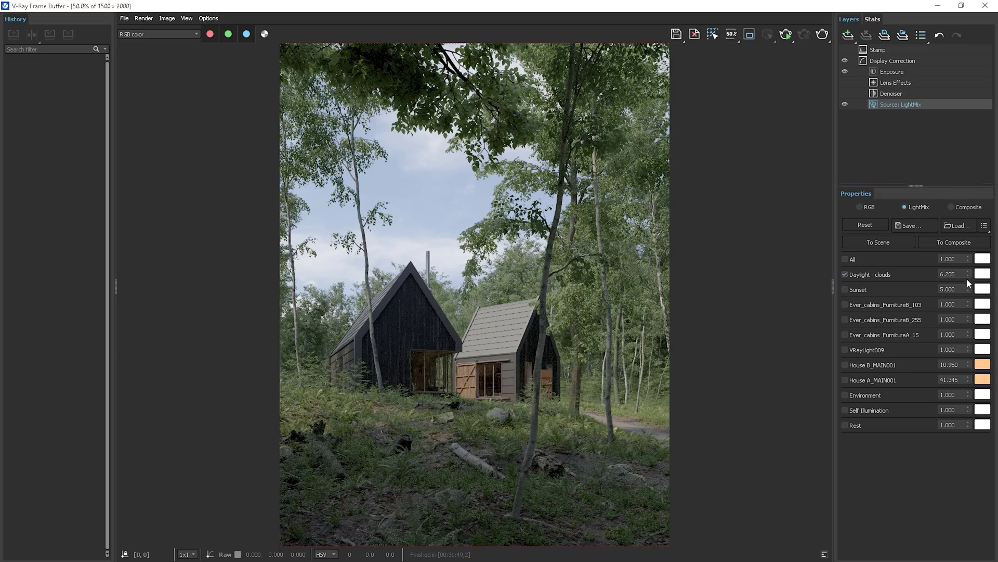
- In LightMix, turn on the House B_MAIN001 and House A_MAIN001 lights, keeping their original colours
mouse_move(969, 272)
left_mouse_down()
mouse_move(968, 301)
mouse_move(969, 286)
left_mouse_up()
left_click(845, 365)
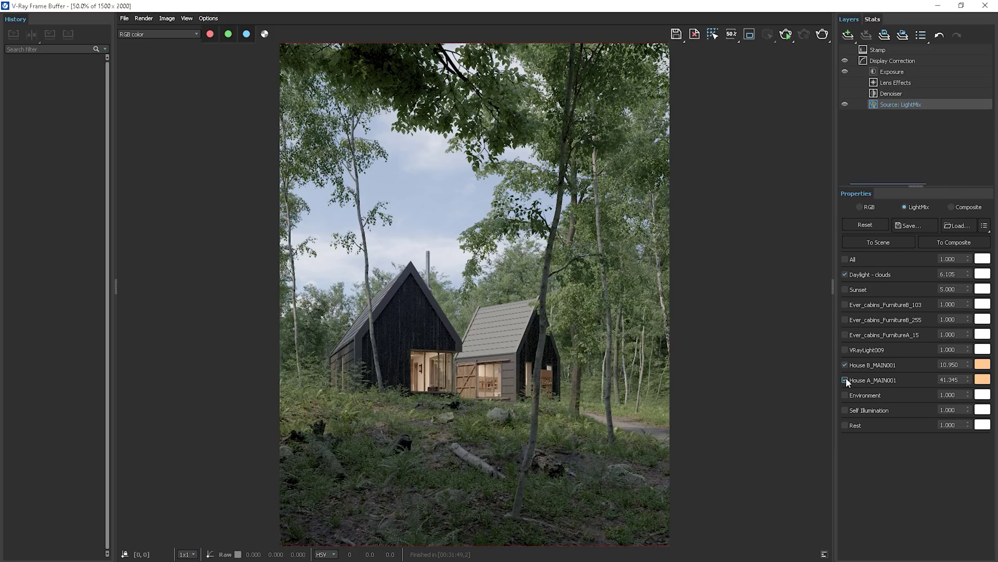
left_click(845, 380)
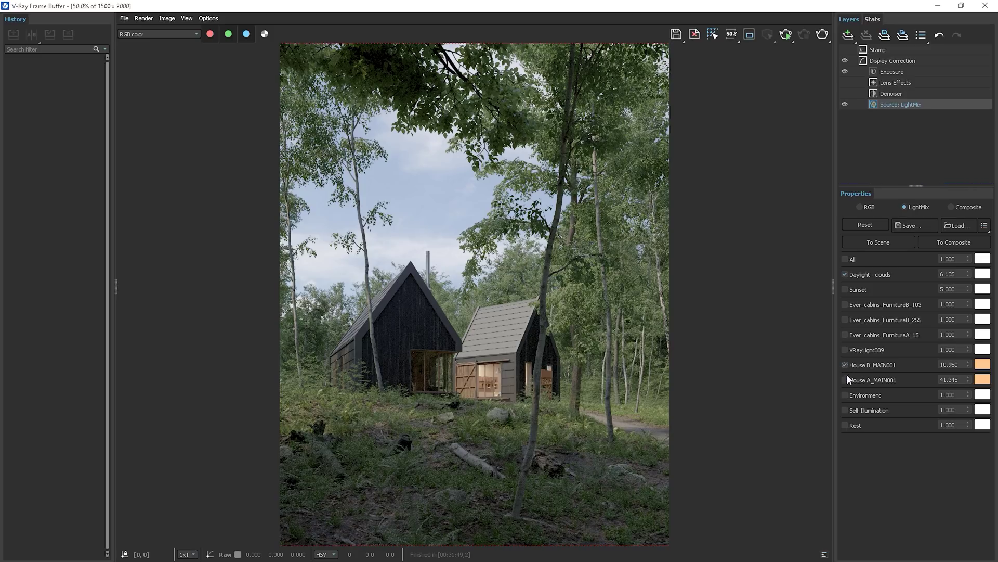
left_click(845, 380)
left_click(982, 364)
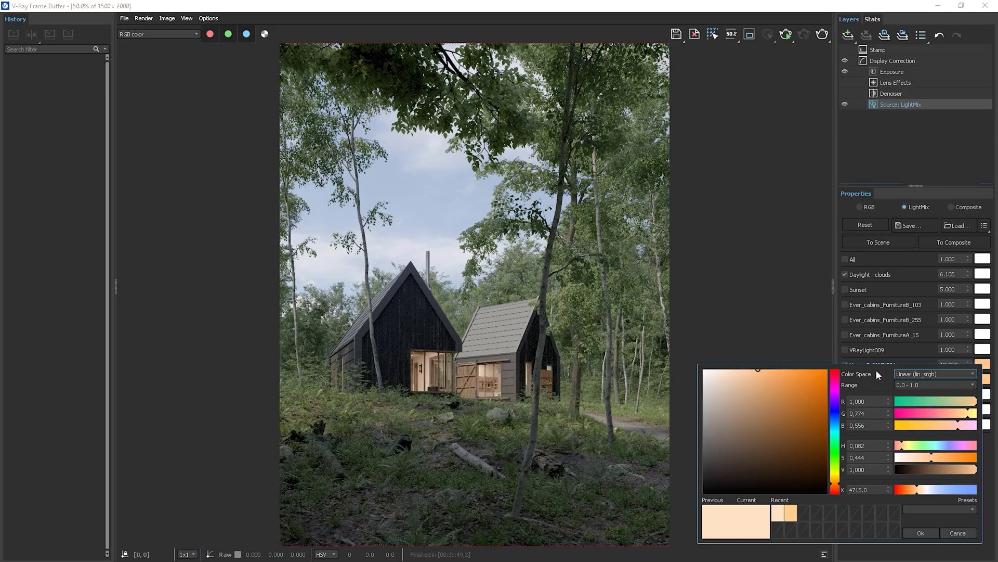
left_click(835, 382)
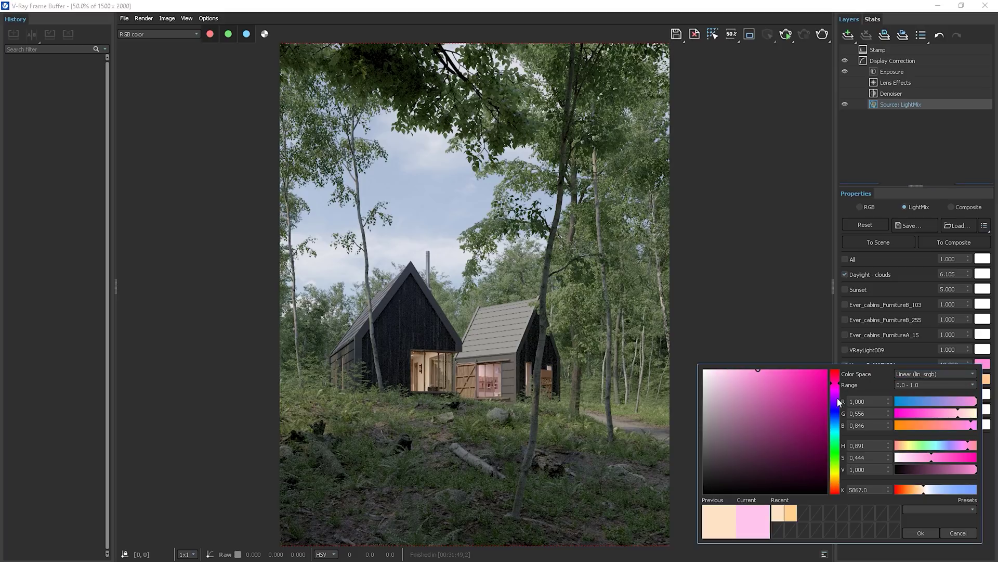
left_click(957, 534)
left_click(981, 379)
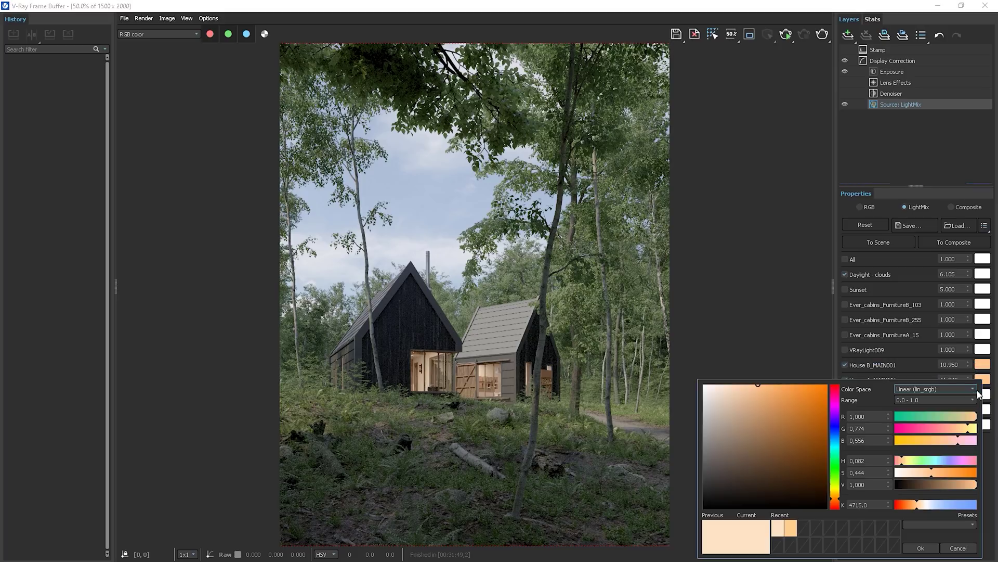
left_click(813, 390)
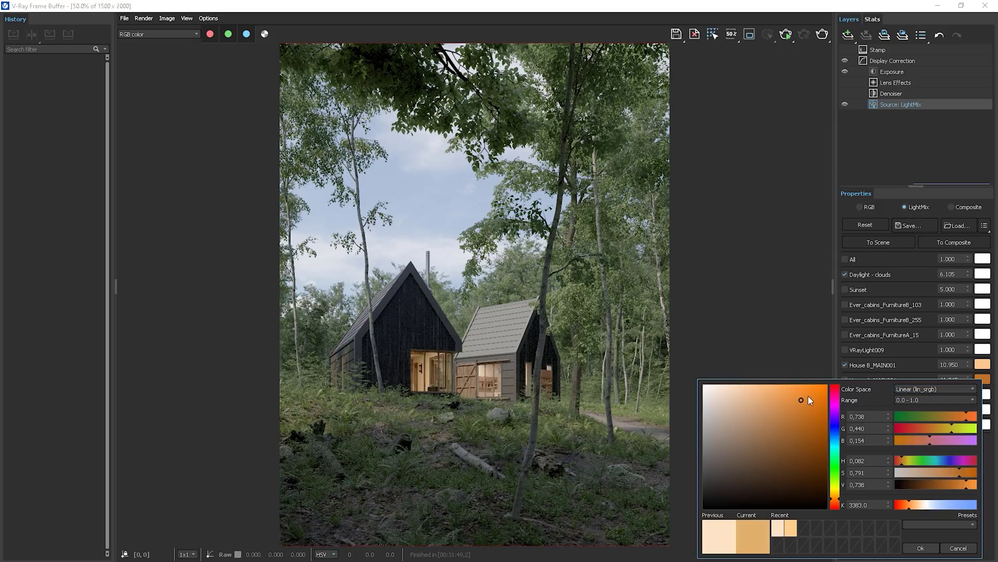
left_click(949, 551)
- Turn off Daylight - clouds and turn on Sunset for a dusk look
left_click(844, 289)
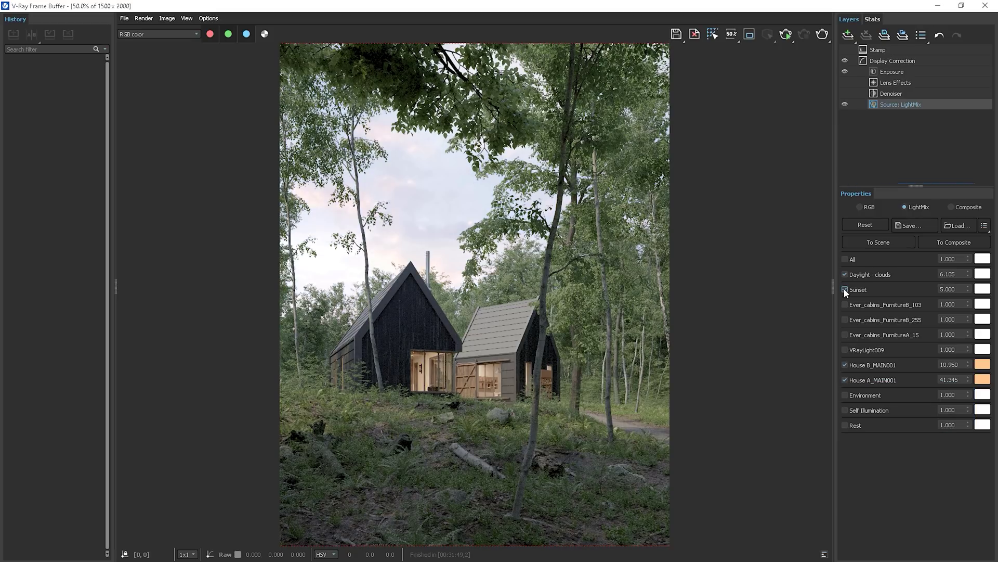
left_click(844, 274)
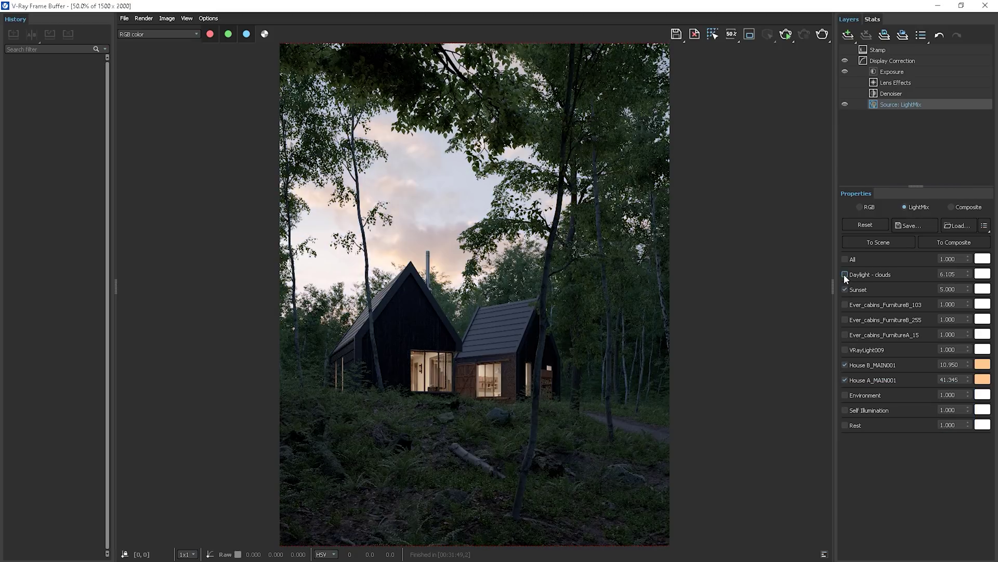
left_click(845, 274)
left_click(844, 289)
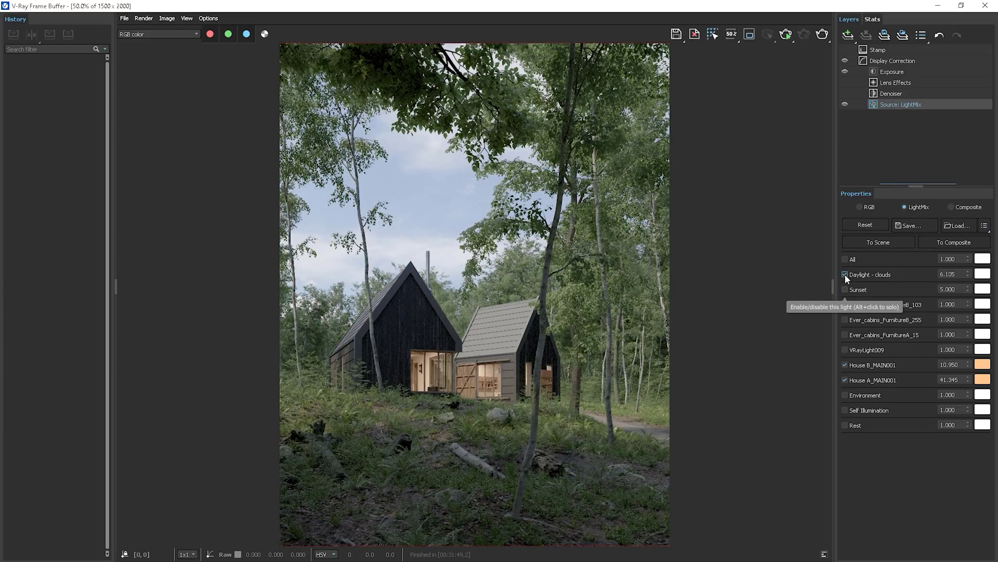
left_click(844, 274)
left_click(845, 290)
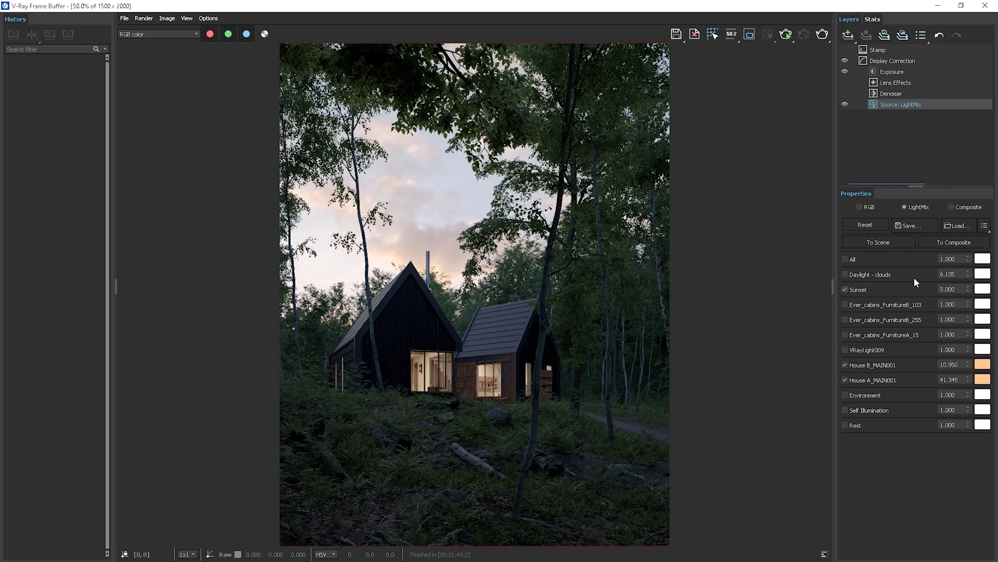
- Lower the Sunset light's intensity and tint its colour violet
left_click_drag(970, 300, 971, 308)
left_click(979, 289)
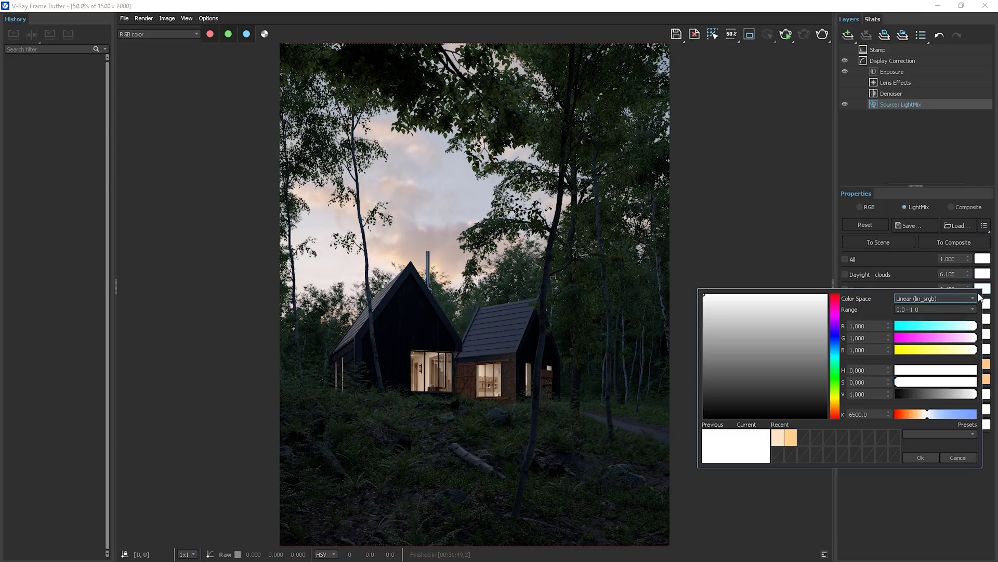
left_click(953, 415)
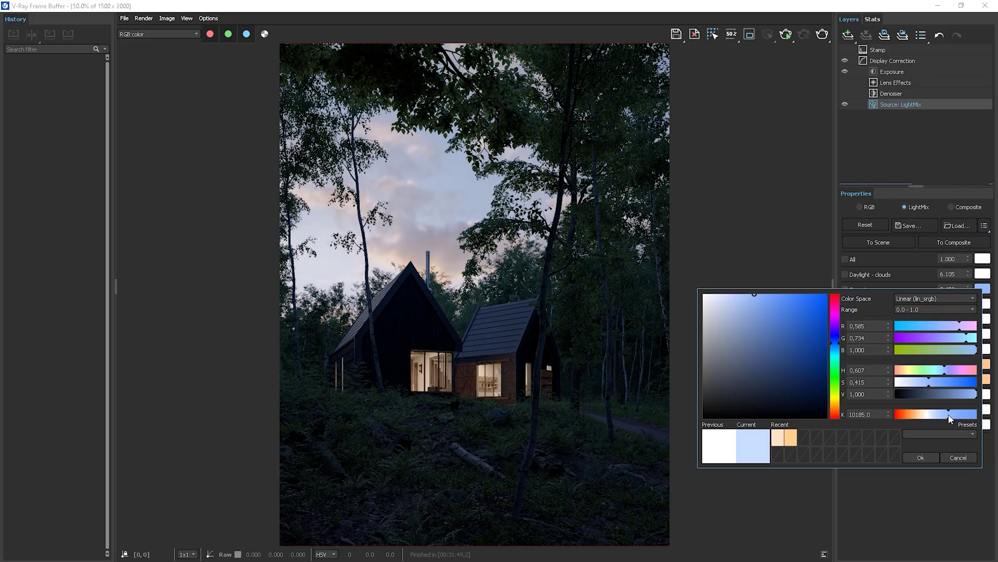
mouse_move(949, 415)
left_mouse_down()
mouse_move(919, 414)
mouse_move(943, 416)
left_mouse_up()
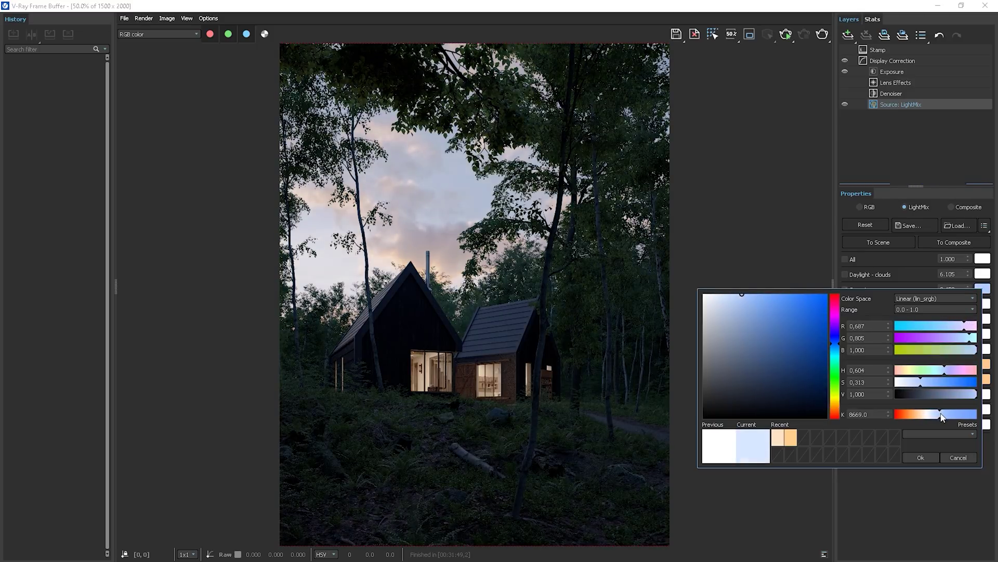
left_click_drag(949, 372, 952, 374)
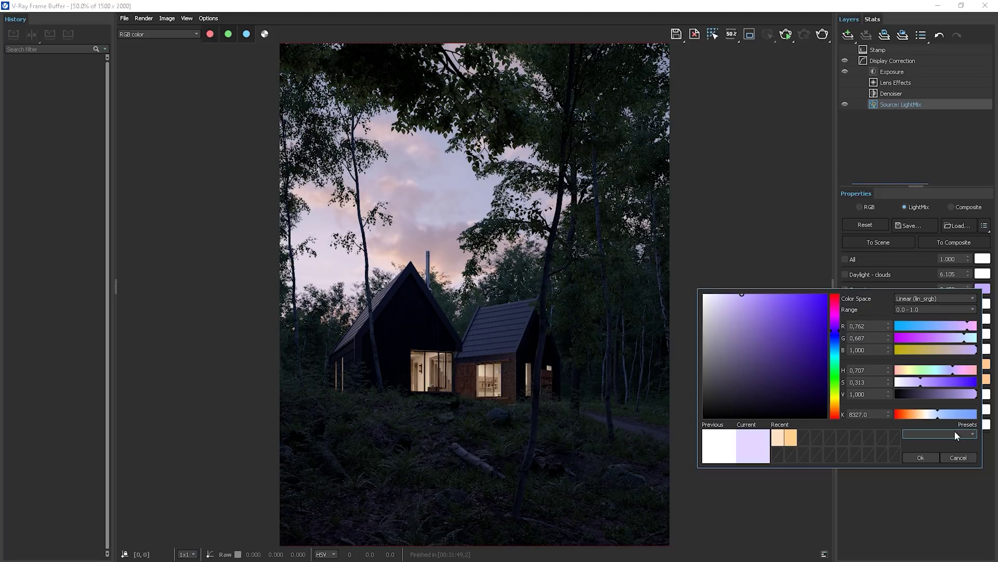
left_click(930, 459)
- Switch Sunset off, turn on Daylight - clouds, and slightly adjust its colour temperature
left_click(845, 289)
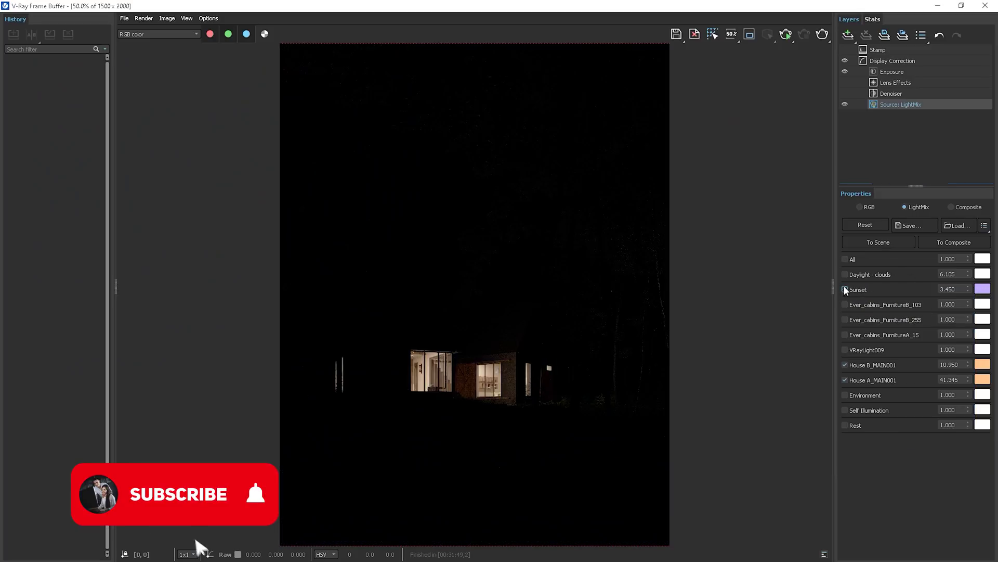
left_click(845, 274)
left_click(982, 274)
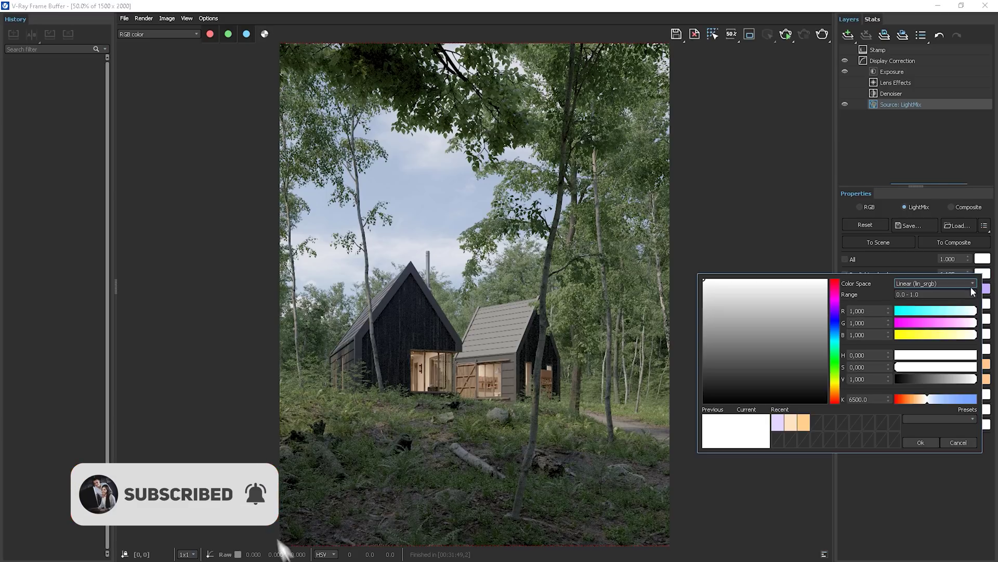
mouse_move(927, 399)
left_mouse_down()
mouse_move(942, 402)
mouse_move(924, 405)
left_mouse_up()
left_click(921, 442)
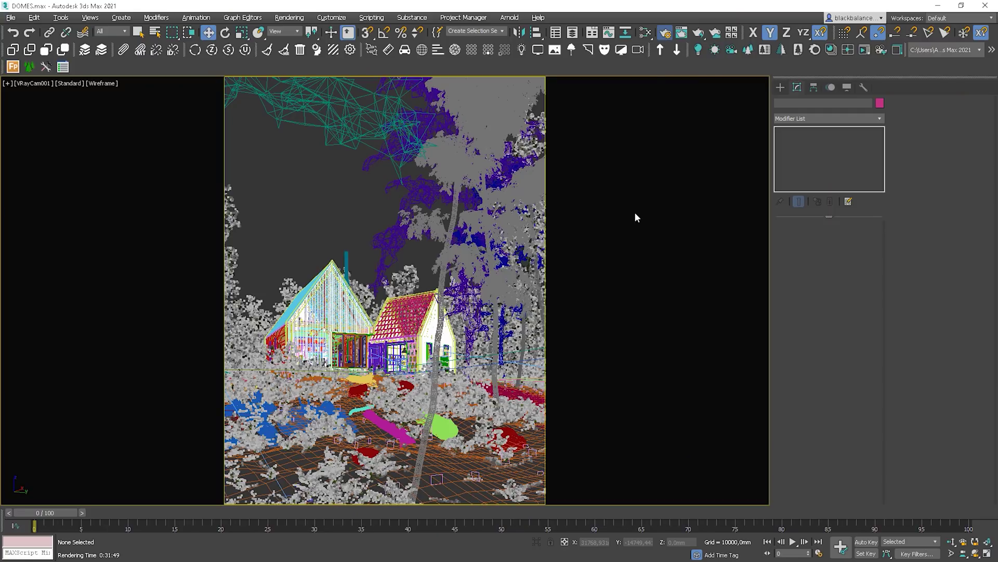
- Add a VRayCryptomatte render element in Render Setup
key("F10")
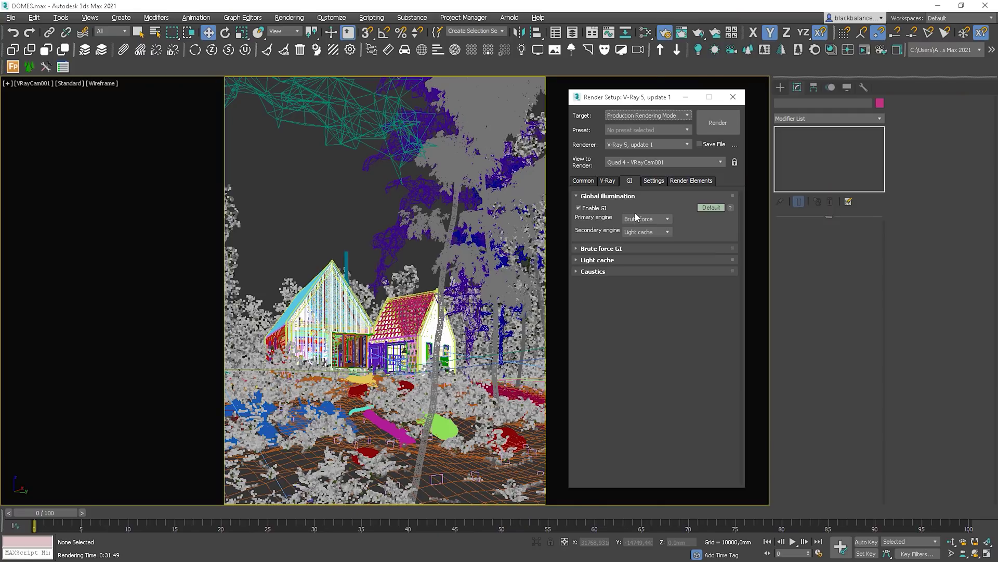
left_click(692, 181)
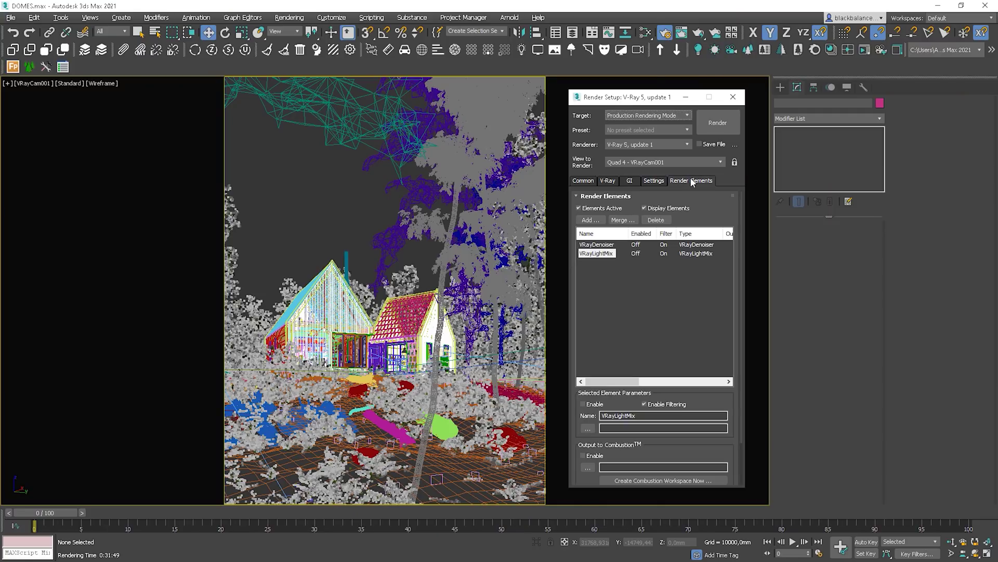
left_click(596, 221)
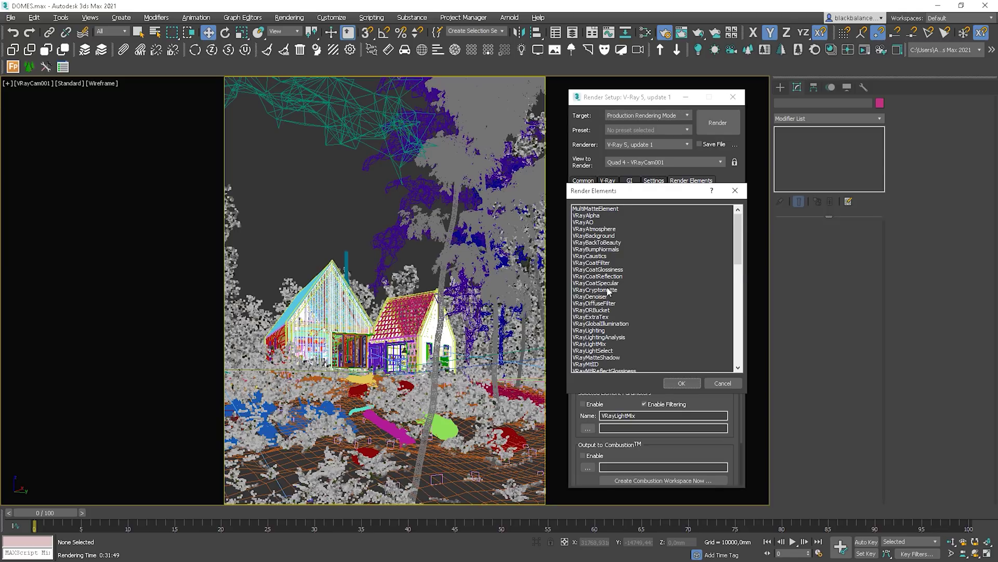
scroll(608, 290, "down", 2)
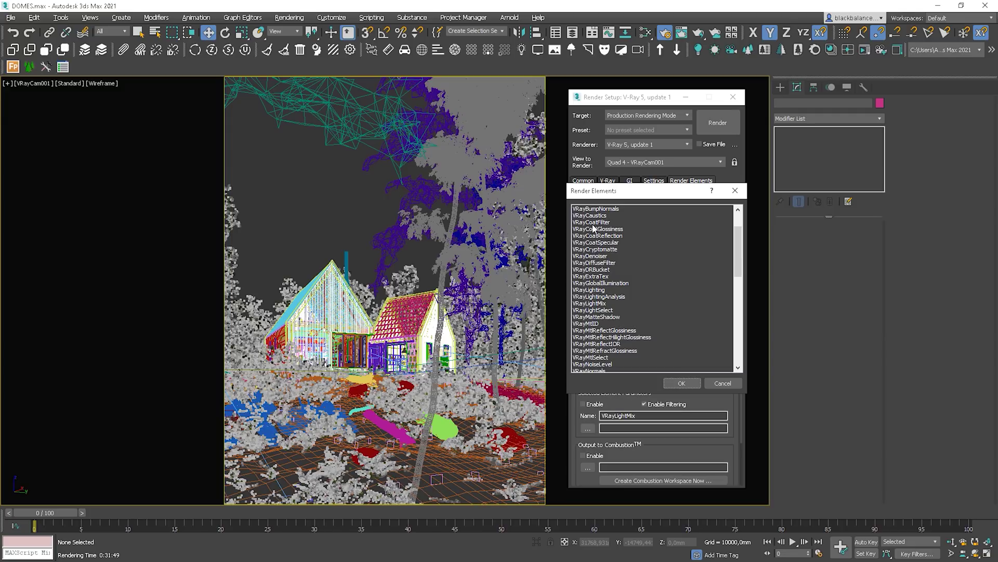
double_click(606, 251)
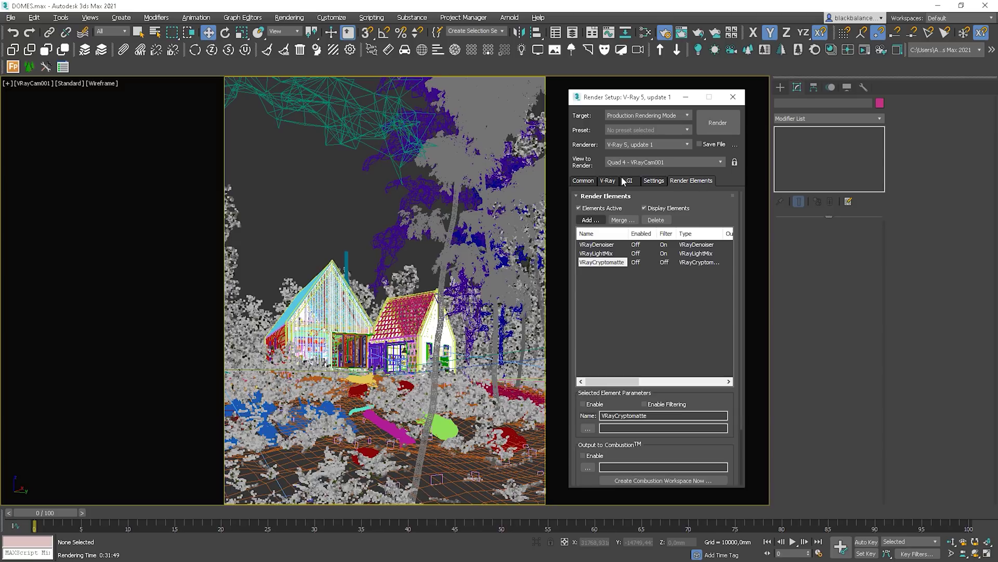
- Set the V-Ray image sampler type to Bucket
left_click(609, 179)
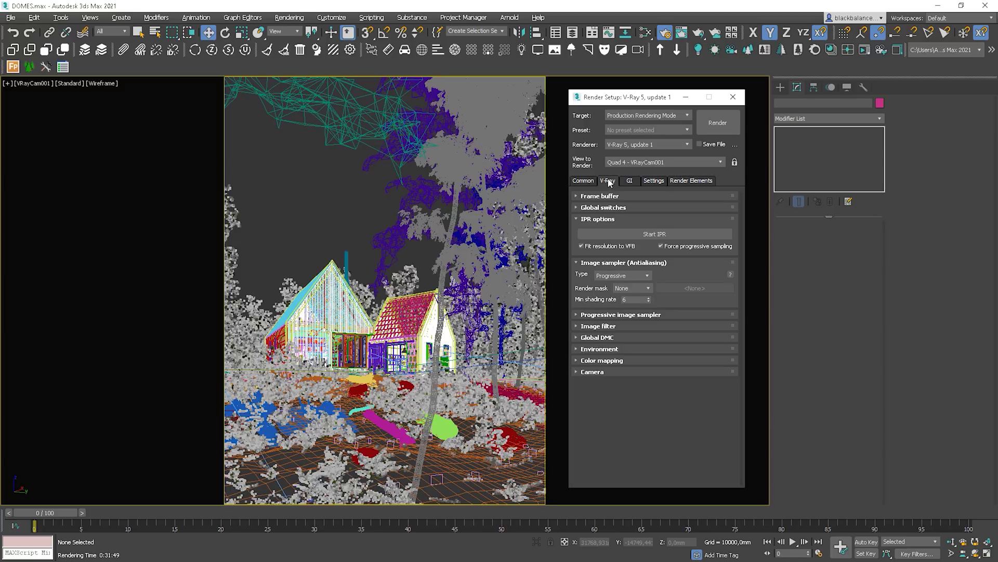
left_click(632, 275)
left_click(618, 286)
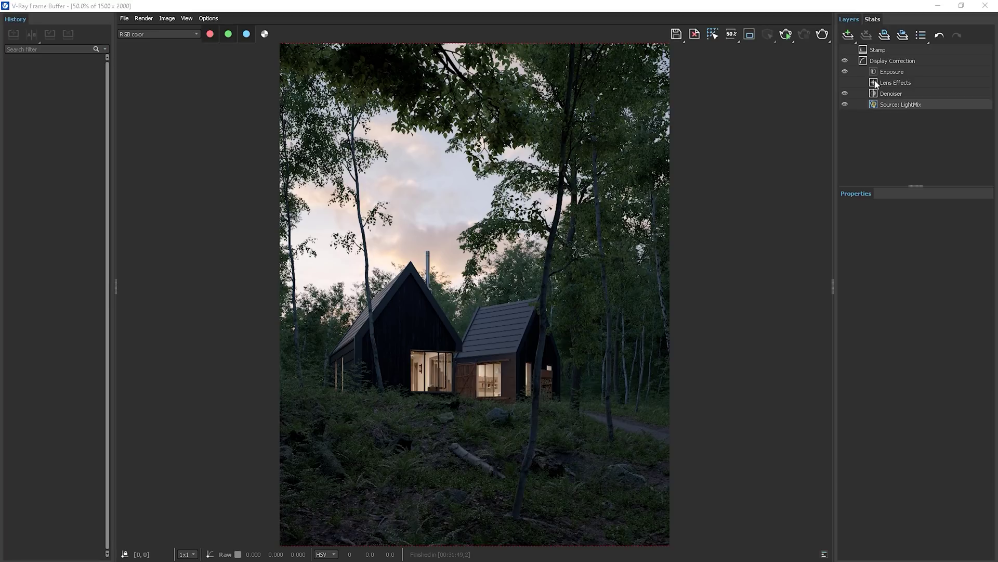
- Add a Curves layer, bend its master curve upward, and toggle it to compare
left_click(848, 34)
left_click(878, 77)
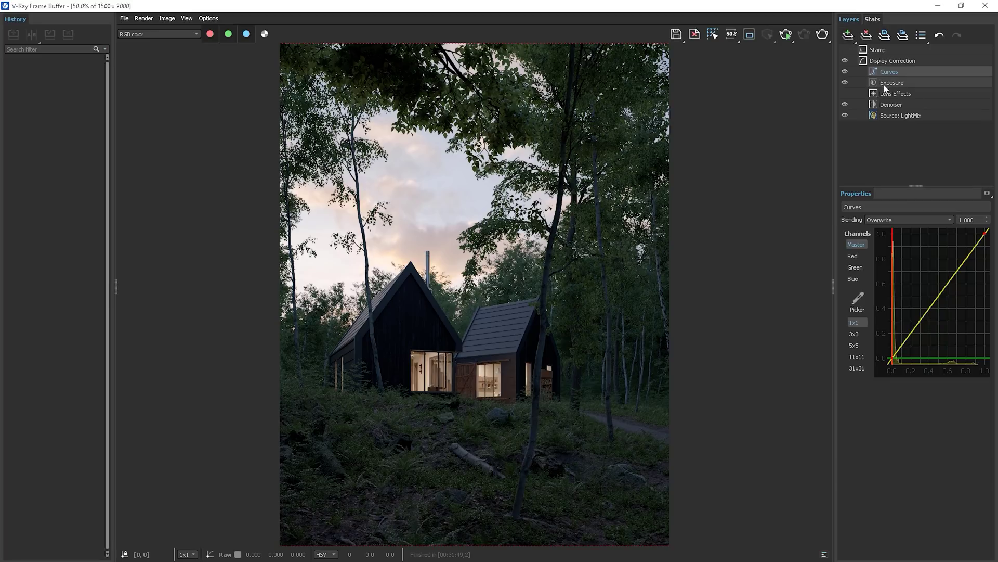
mouse_move(926, 311)
left_mouse_down()
mouse_move(892, 358)
mouse_move(926, 326)
left_mouse_up()
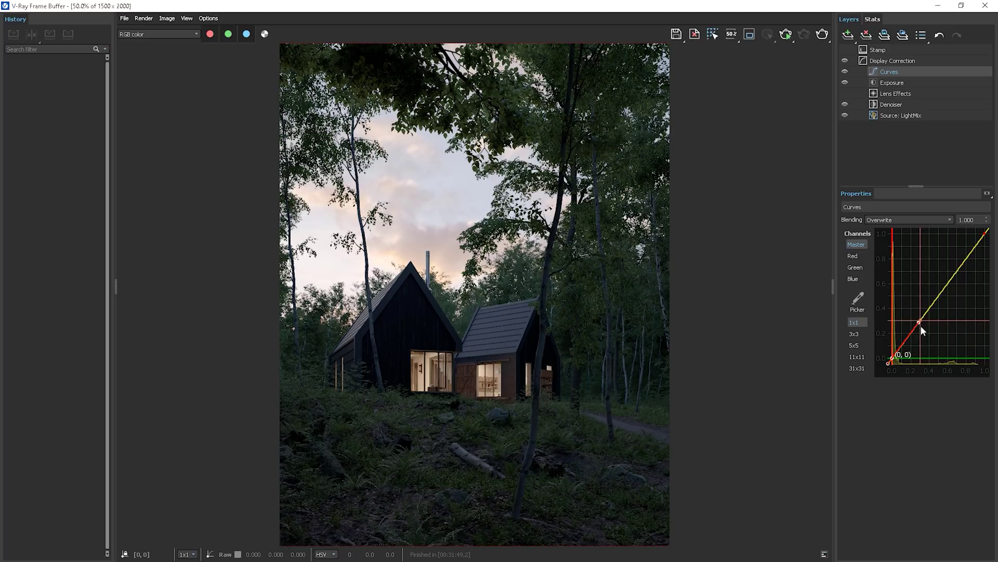
left_click(985, 232)
left_click_drag(957, 274, 940, 257)
left_click(845, 71)
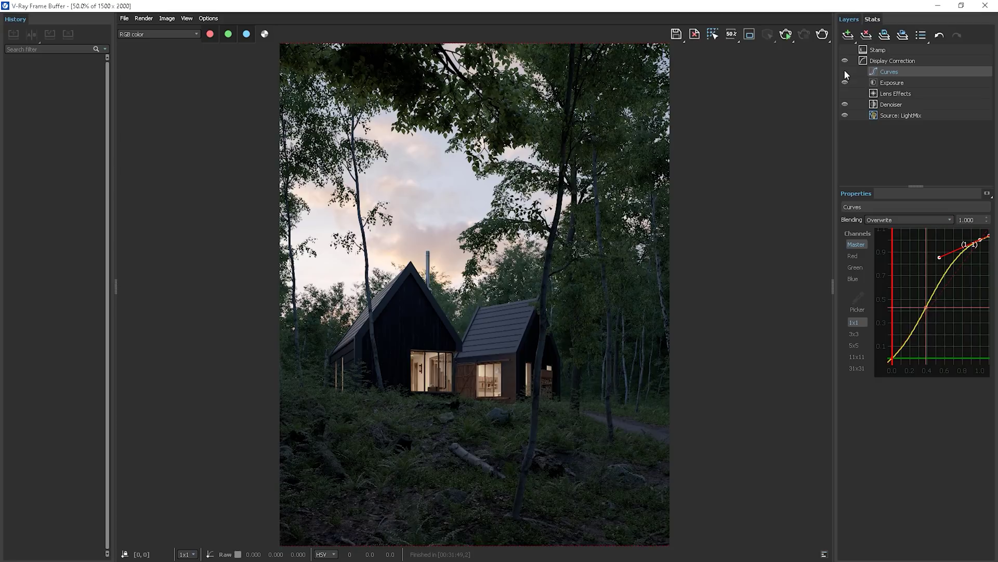
left_click(845, 72)
left_click(845, 72)
left_click(845, 72)
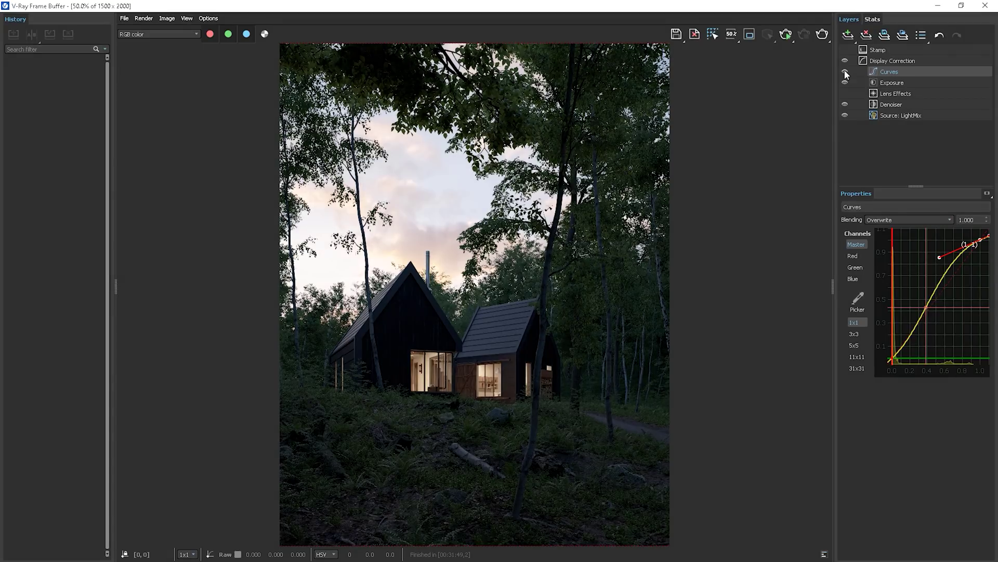
- Add another Curves layer with a Cryptomatte mask
left_click(848, 35)
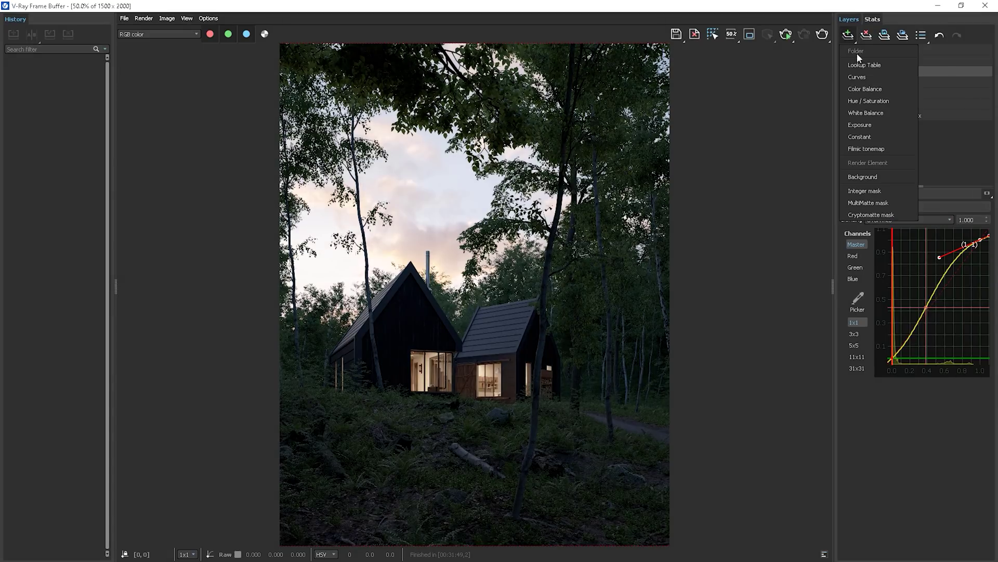
left_click(859, 77)
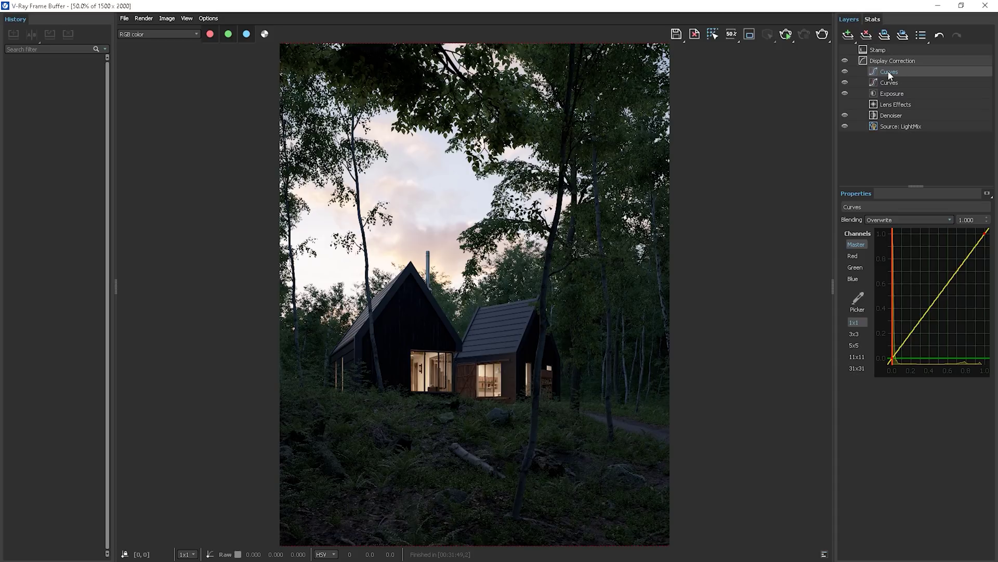
left_click(849, 37)
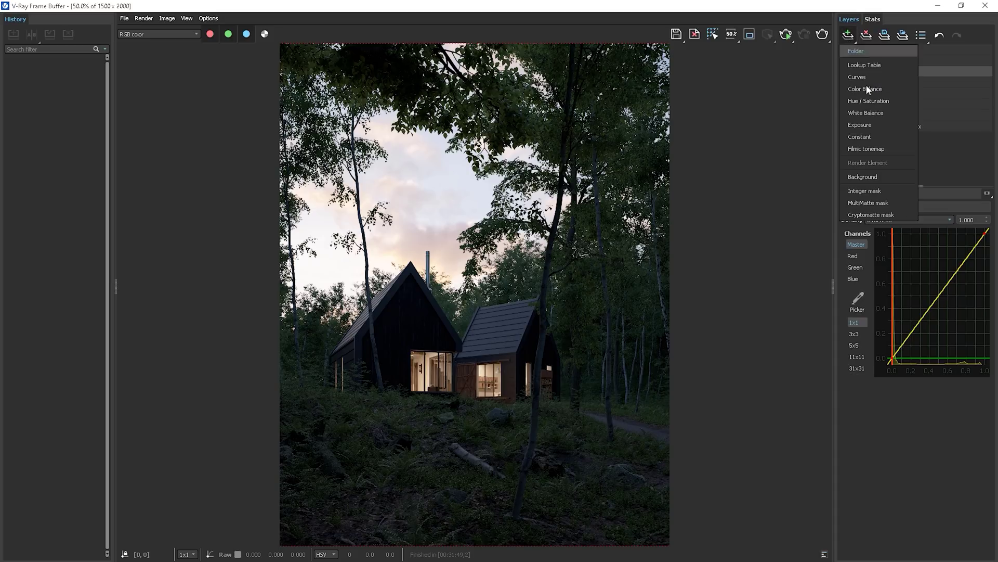
left_click(881, 215)
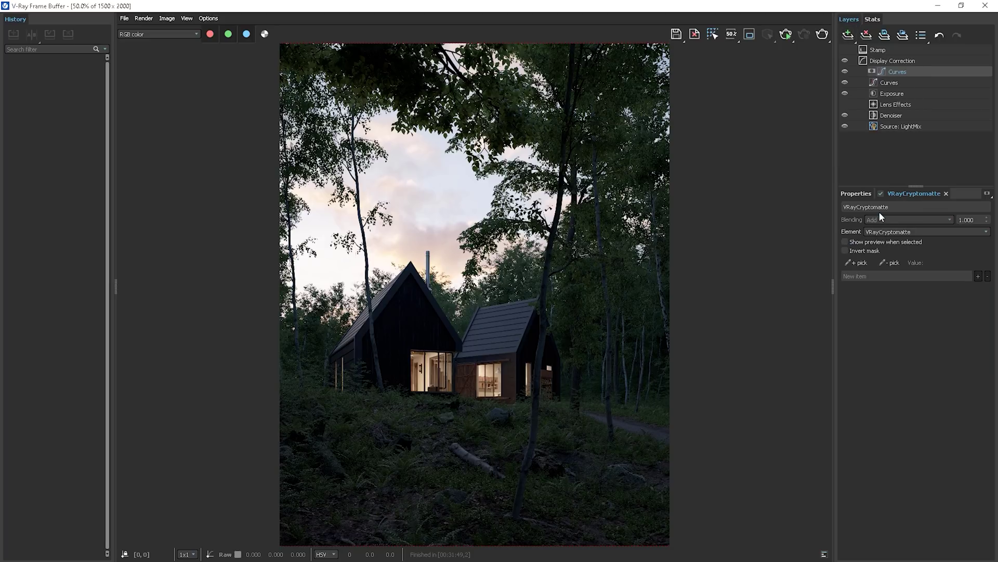
- Pick ferns, forest sticks, small plants and ground into the mask, excluding the birch trunk
left_click(847, 263)
left_click(591, 461)
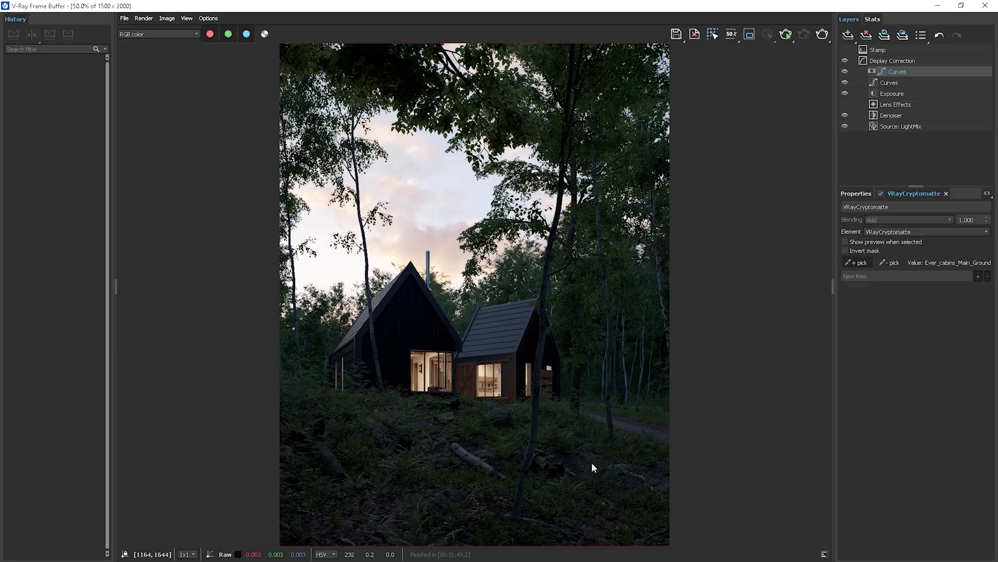
left_click(856, 245)
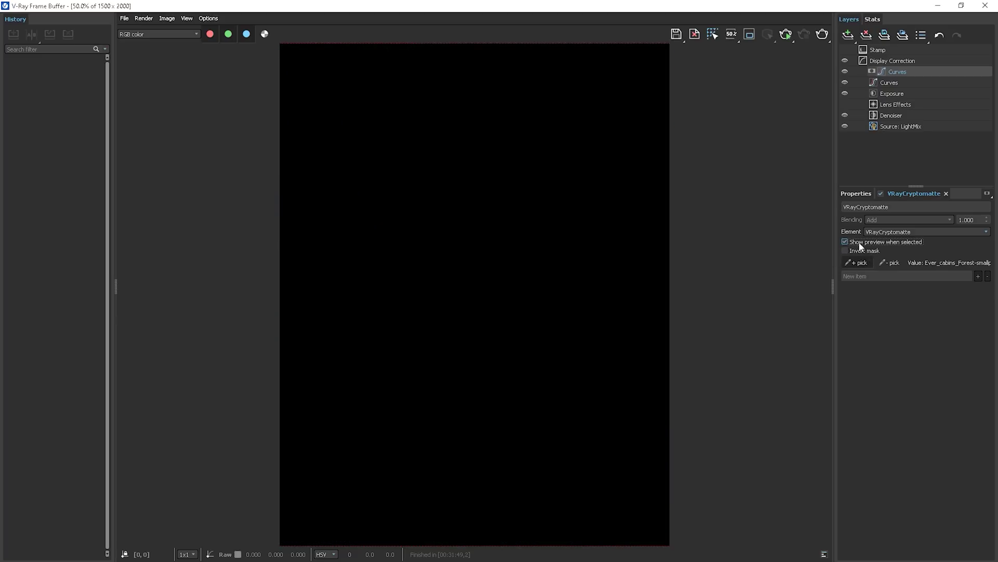
left_click(526, 503)
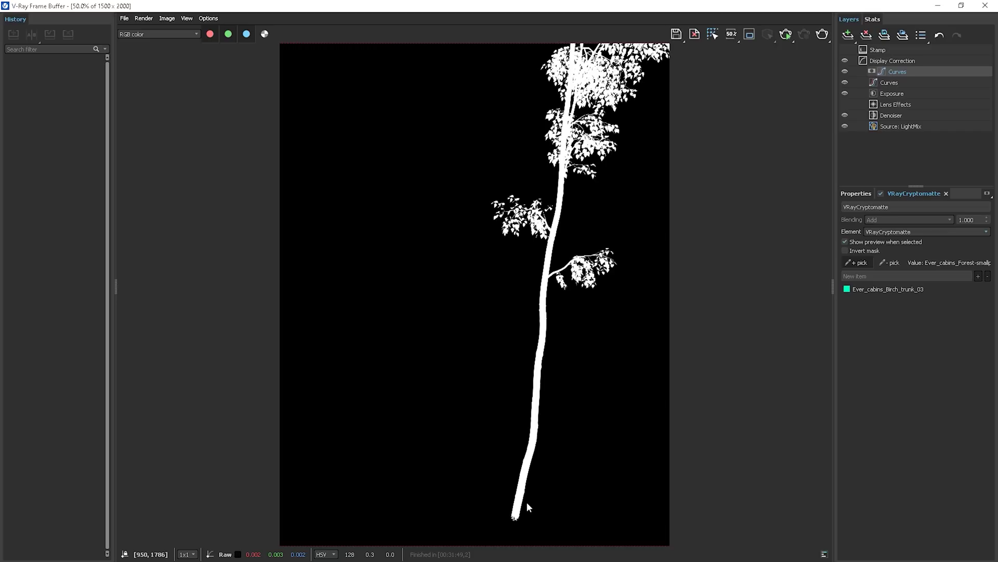
left_click(898, 263)
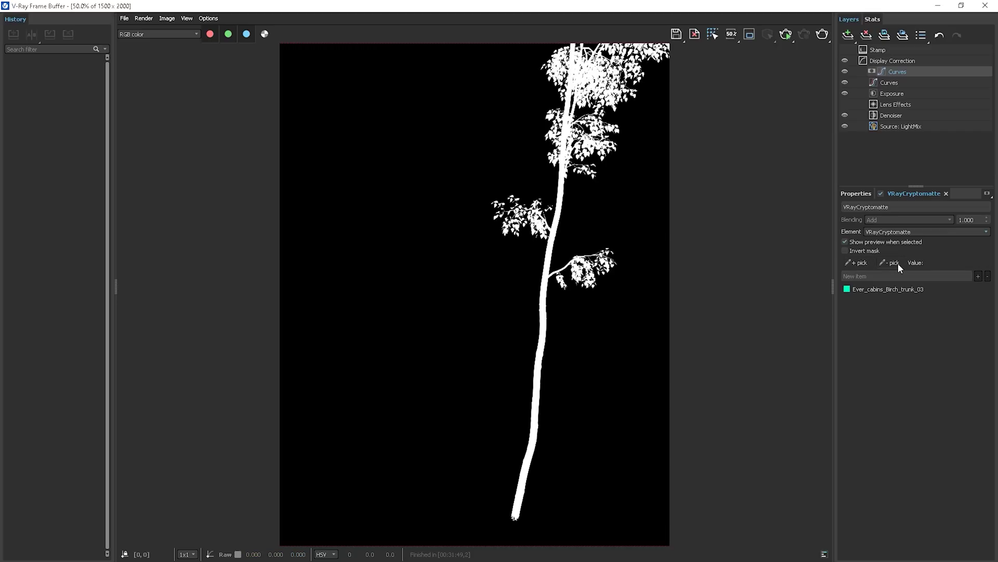
left_click(543, 339)
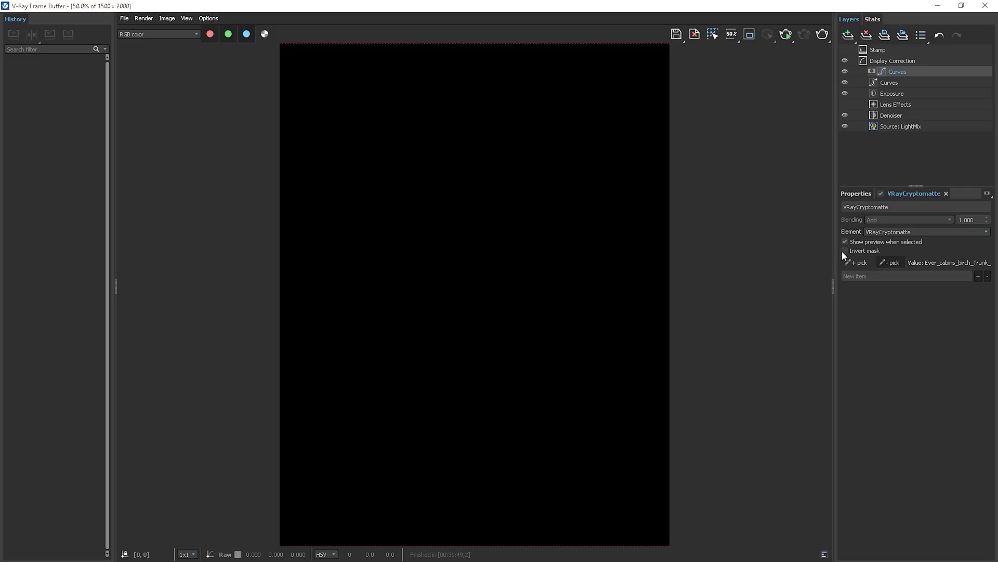
left_click(542, 507)
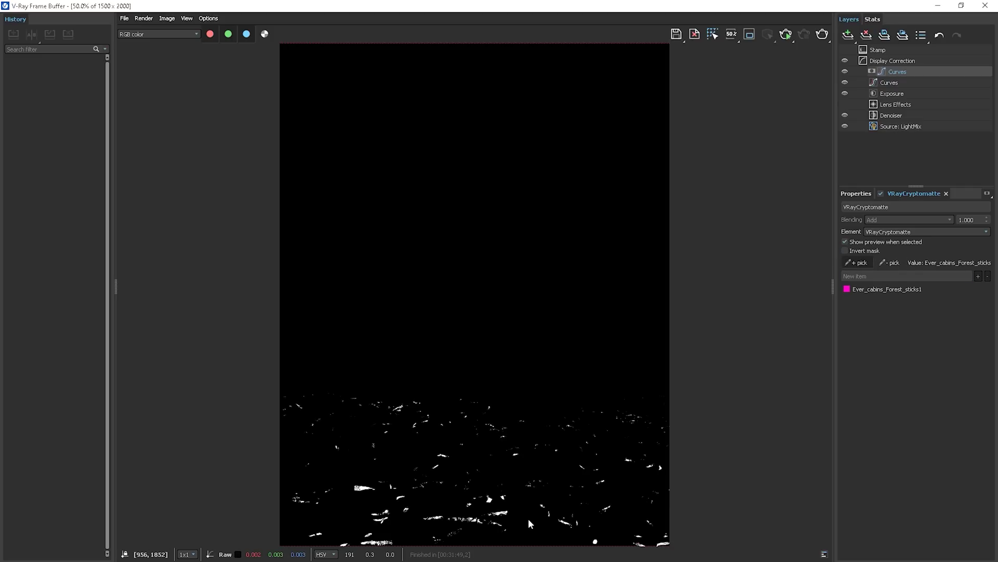
left_click(533, 518)
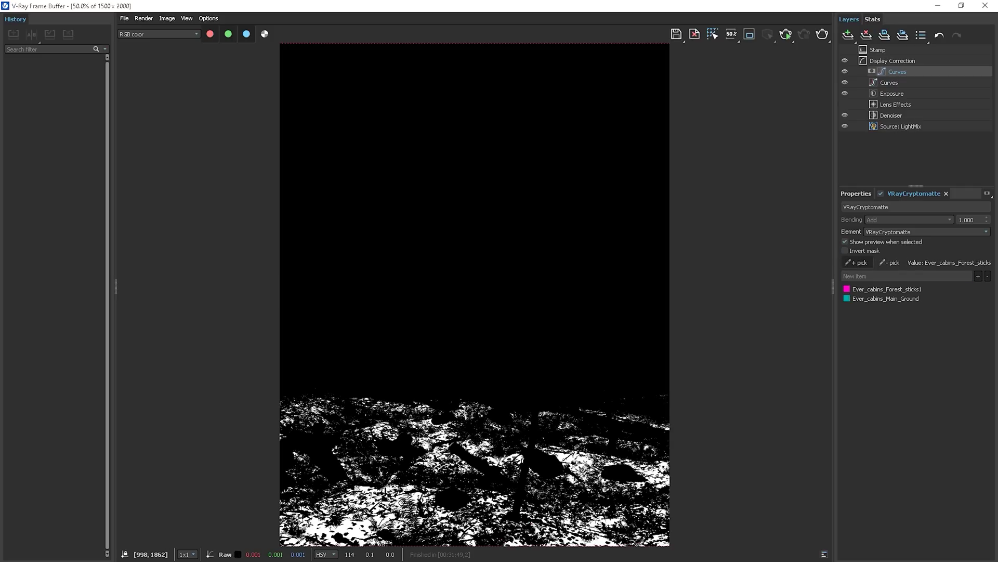
left_click(494, 544)
left_click(418, 542)
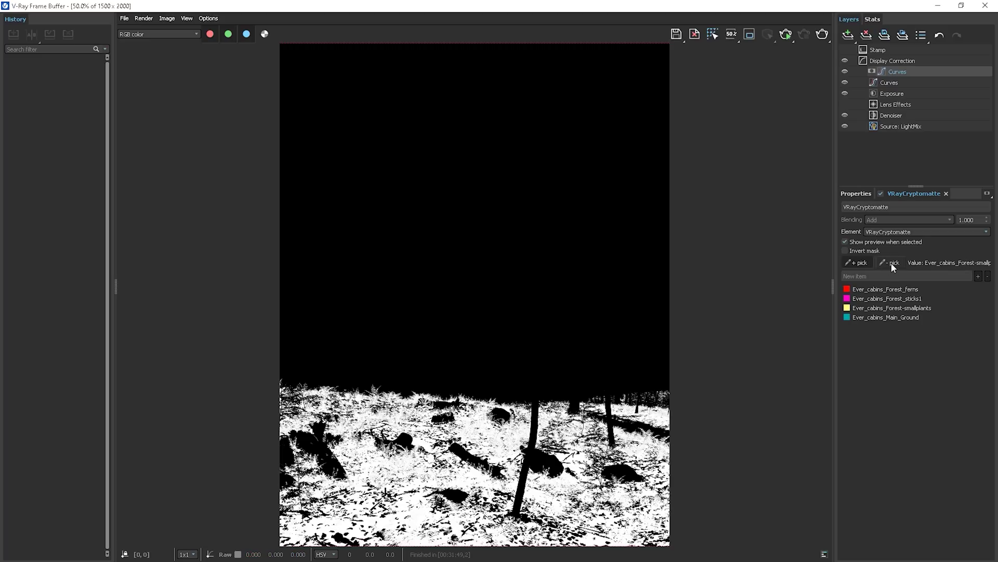
- Remove Ever_cabins_Main_Ground from the mask and turn off the mask preview
left_click(910, 318)
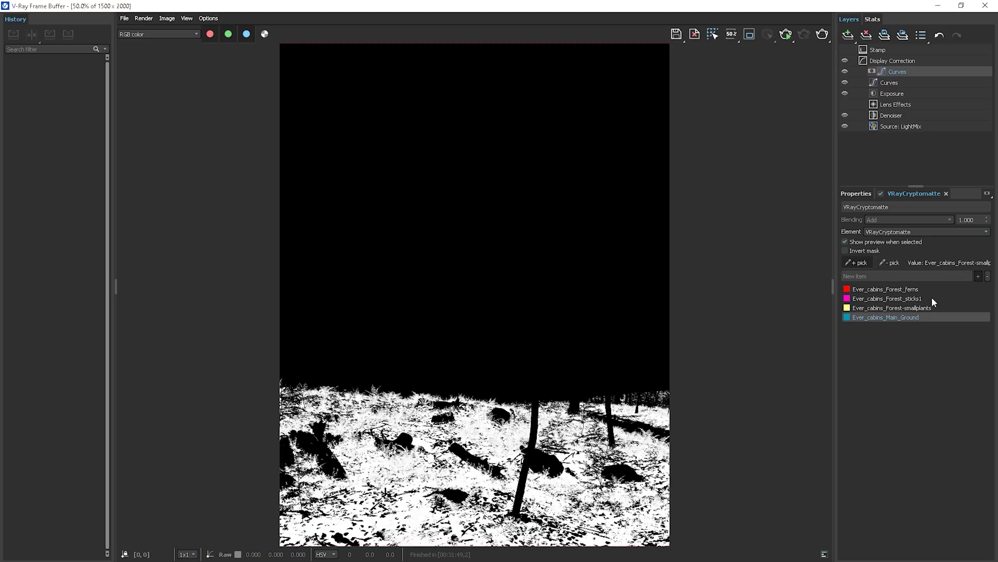
left_click(989, 277)
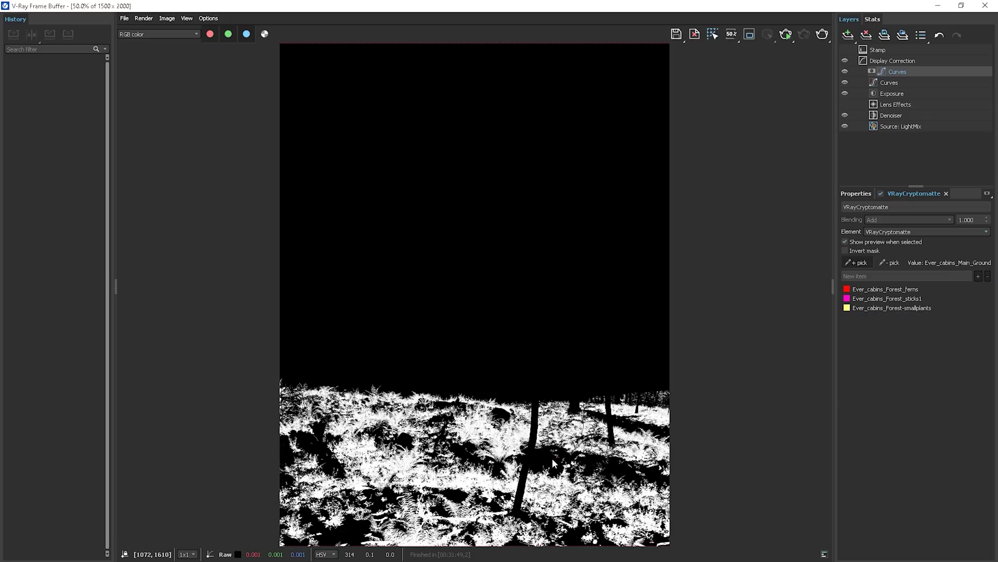
left_click(845, 242)
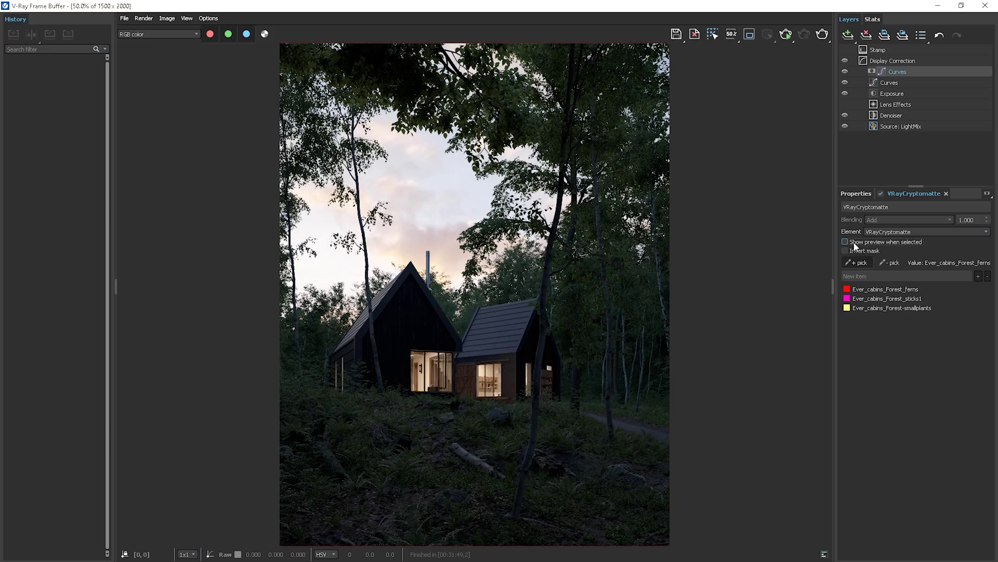
left_click(855, 243)
left_click(854, 244)
- Add a point to the masked layer's master curve and bow it upward
left_click(855, 193)
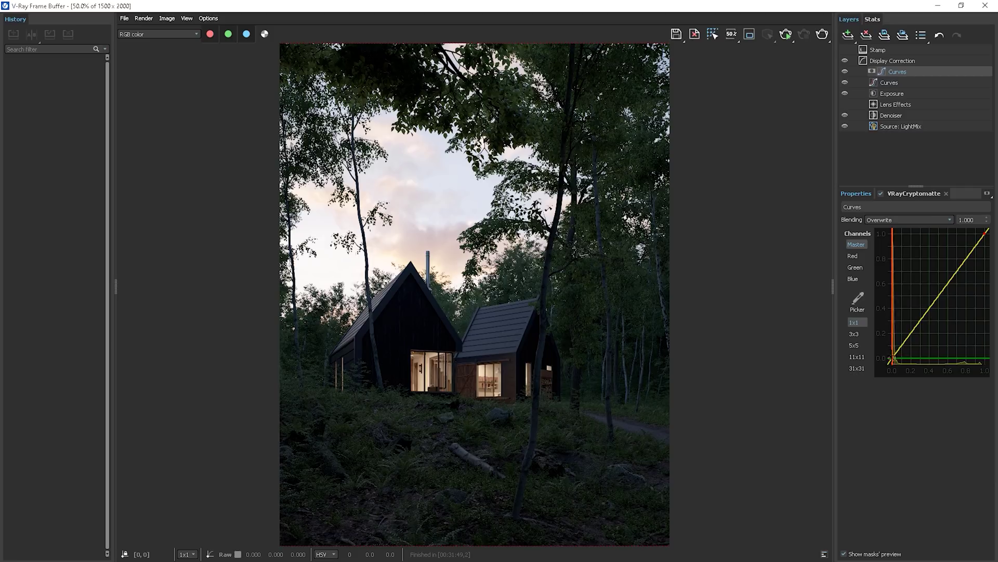
left_click(919, 322)
mouse_move(919, 323)
left_mouse_down()
mouse_move(899, 284)
mouse_move(944, 321)
mouse_move(926, 311)
mouse_move(921, 321)
left_mouse_up()
left_click_drag(984, 232, 936, 263)
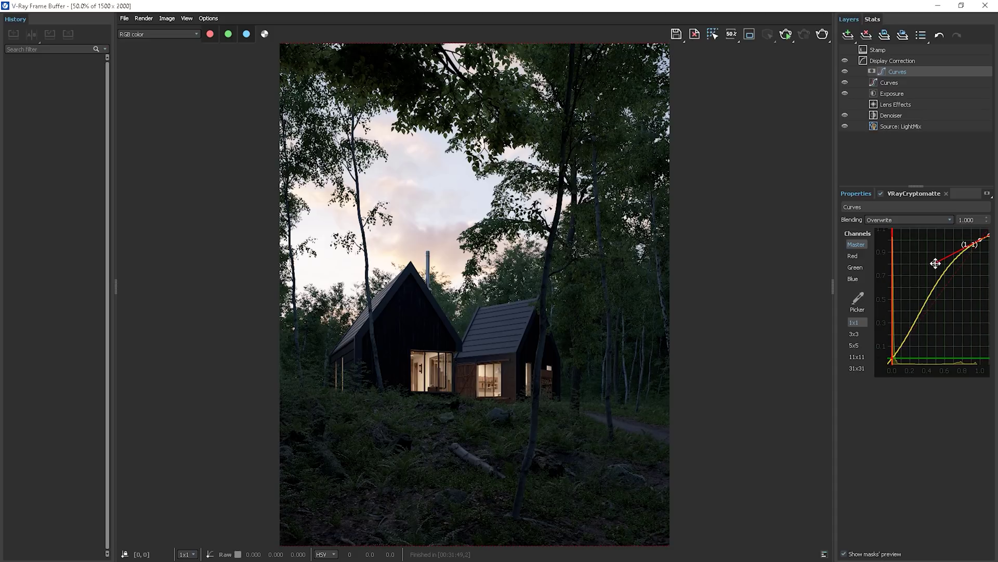
- Lift the red channel curve and set the layer's blending to Normal
left_click(852, 255)
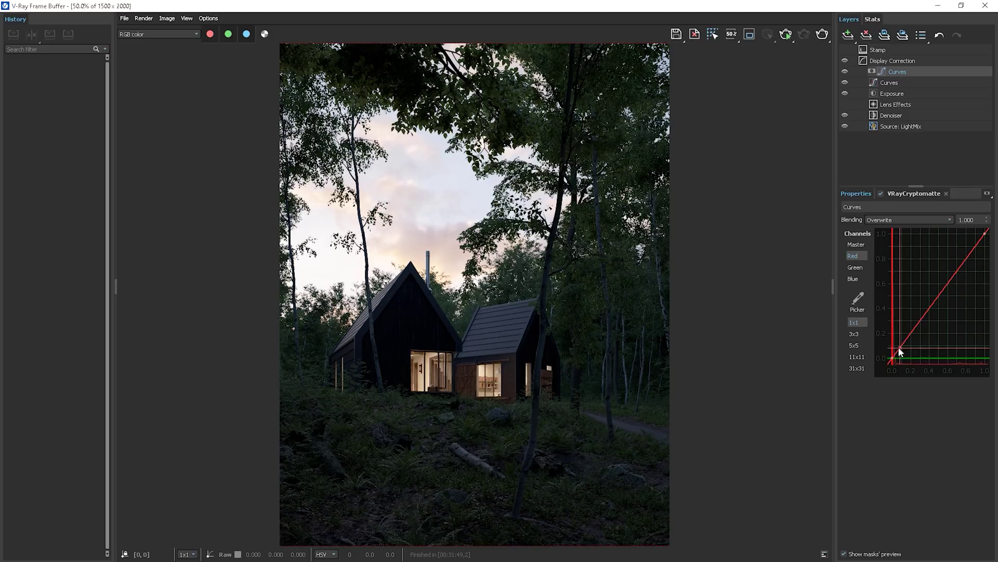
mouse_move(920, 321)
left_mouse_down()
mouse_move(917, 271)
mouse_move(959, 333)
mouse_move(914, 325)
left_mouse_up()
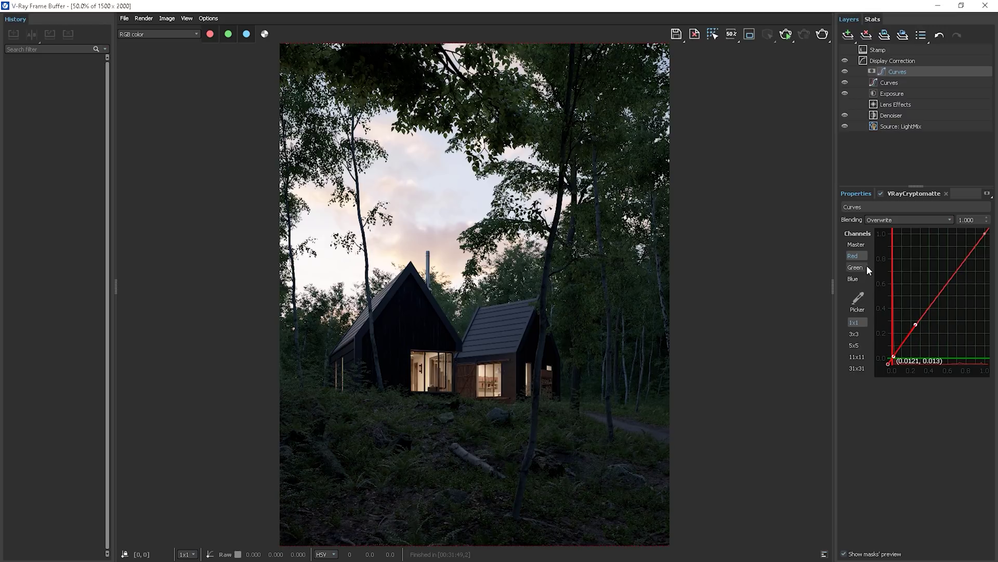
left_click(934, 223)
left_click(900, 230)
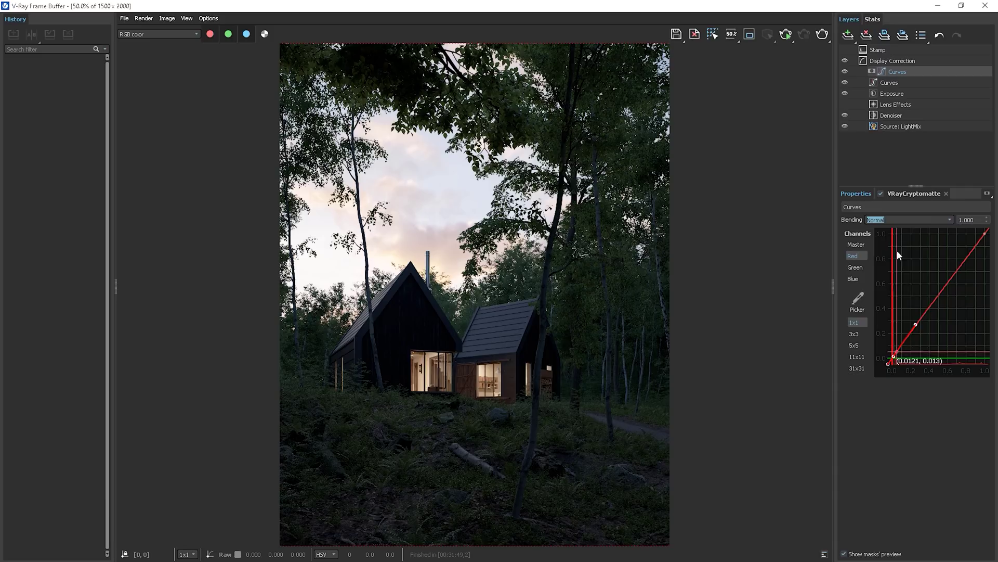
mouse_move(916, 324)
left_mouse_down()
mouse_move(910, 296)
mouse_move(921, 316)
left_mouse_up()
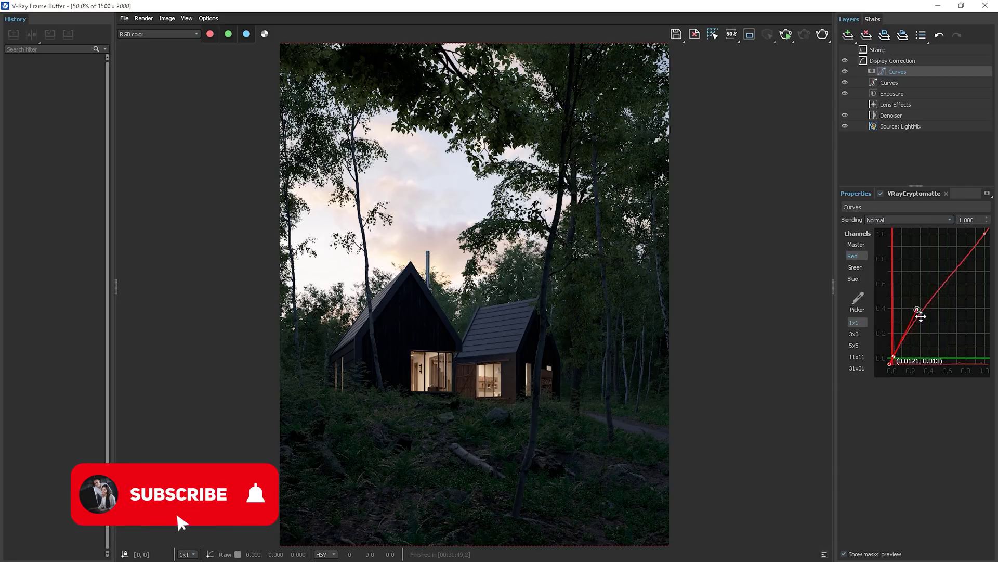
- Raise the green channel curve and pull the blue curve down slightly
left_click(856, 267)
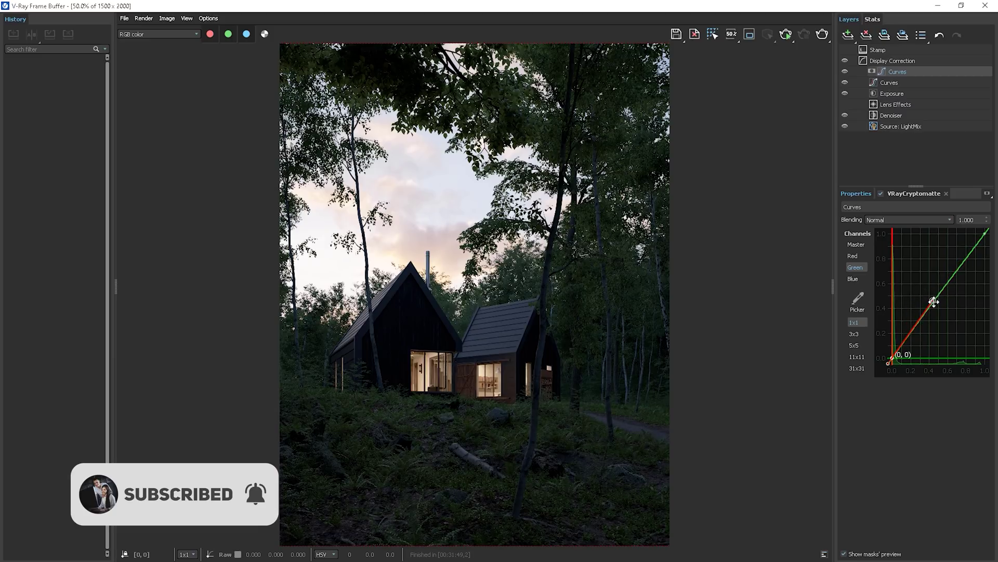
mouse_move(934, 301)
left_mouse_down()
mouse_move(945, 303)
mouse_move(937, 296)
left_mouse_up()
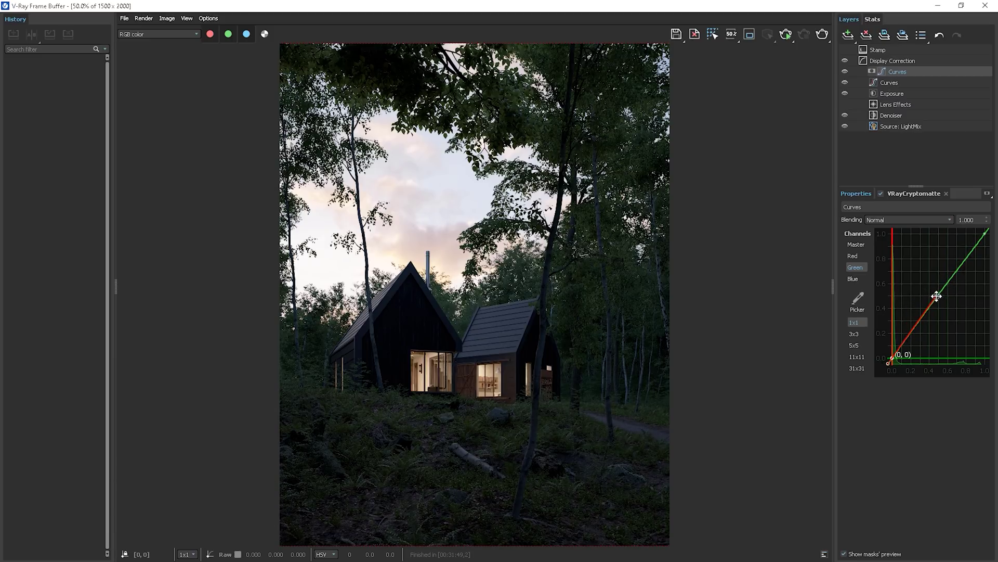
left_click(854, 279)
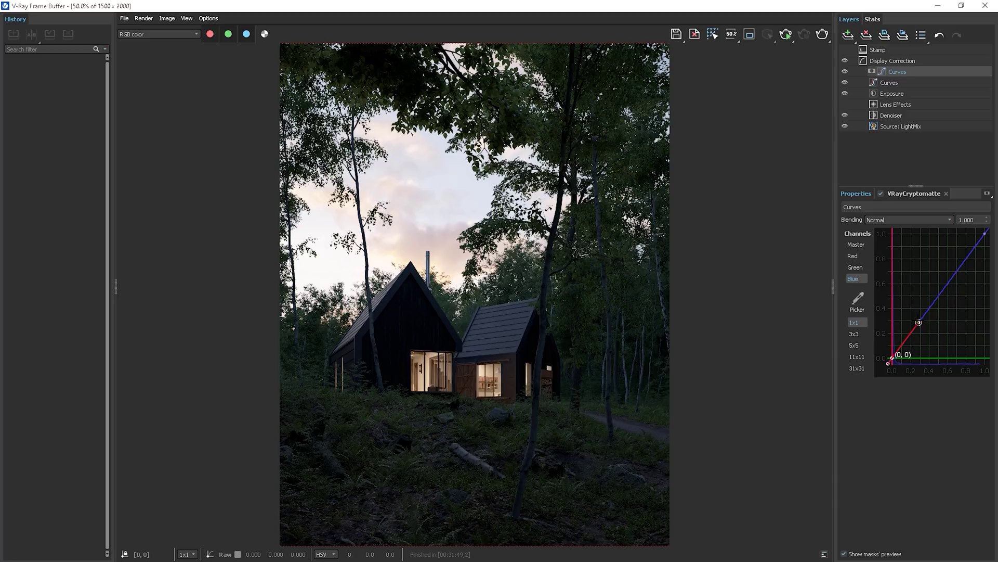
left_click_drag(919, 322, 924, 327)
- Add a Hue / Saturation layer with a Cryptomatte mask and preview it
left_click(848, 36)
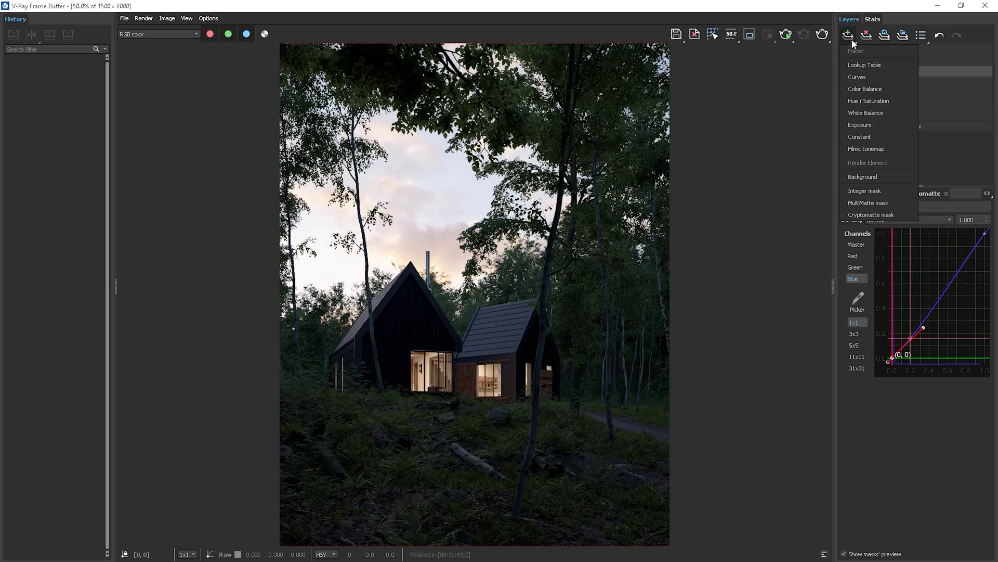
left_click(872, 100)
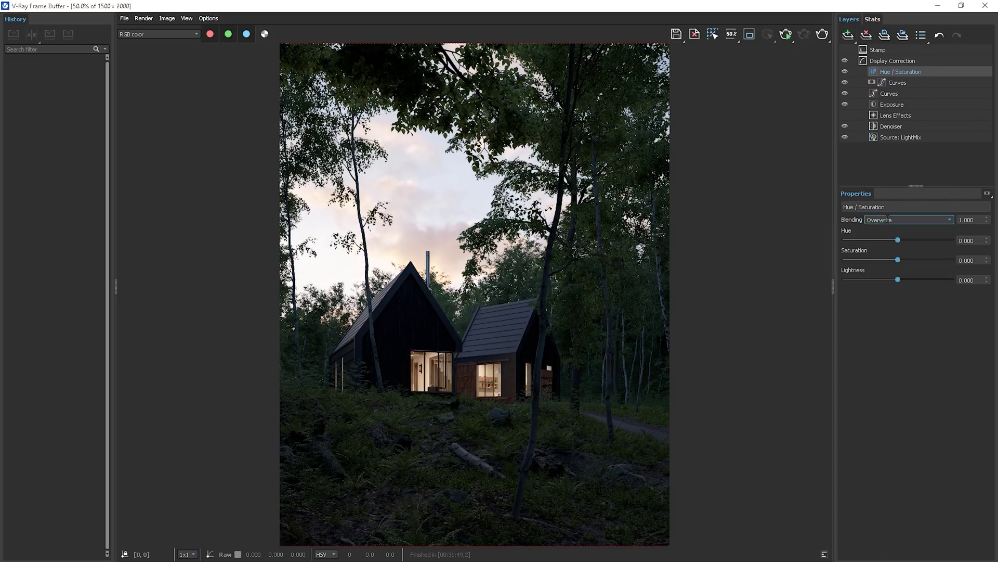
left_click(848, 35)
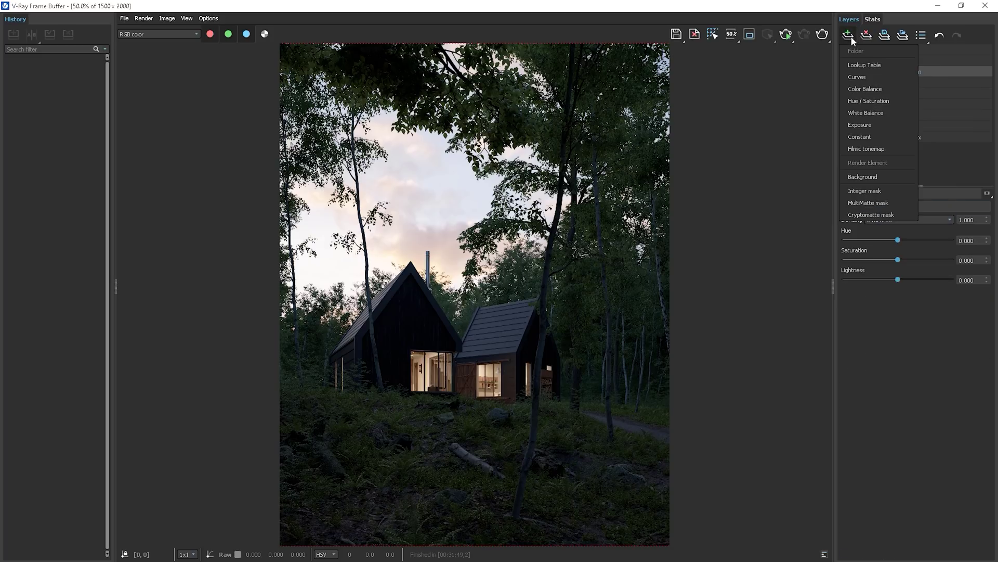
left_click(884, 214)
left_click(859, 263)
left_click(861, 243)
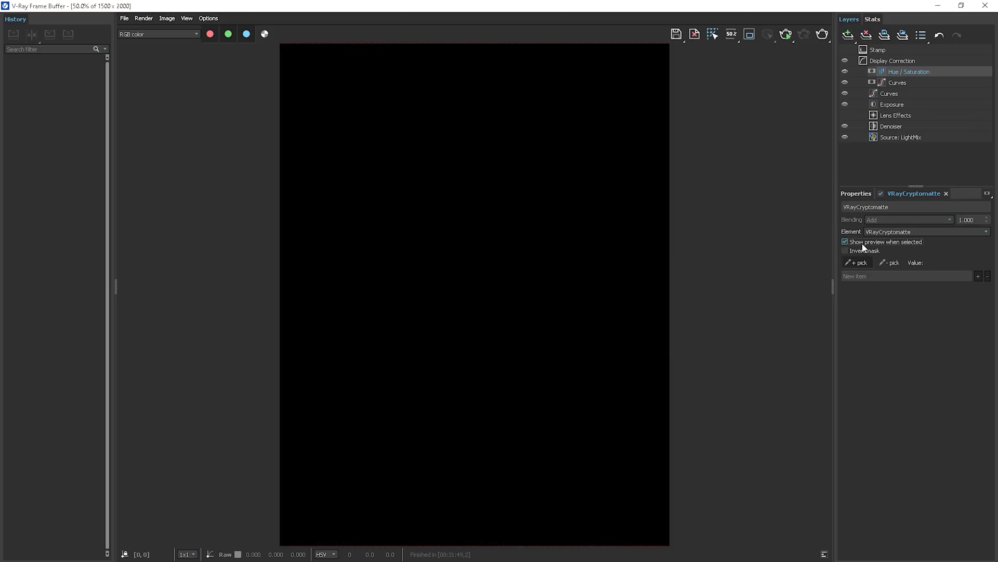
- Mask ferns, small plants and Object041, removing the forest sticks and main ground
left_click(434, 518)
left_click(425, 524)
left_click(448, 529)
left_click(450, 498)
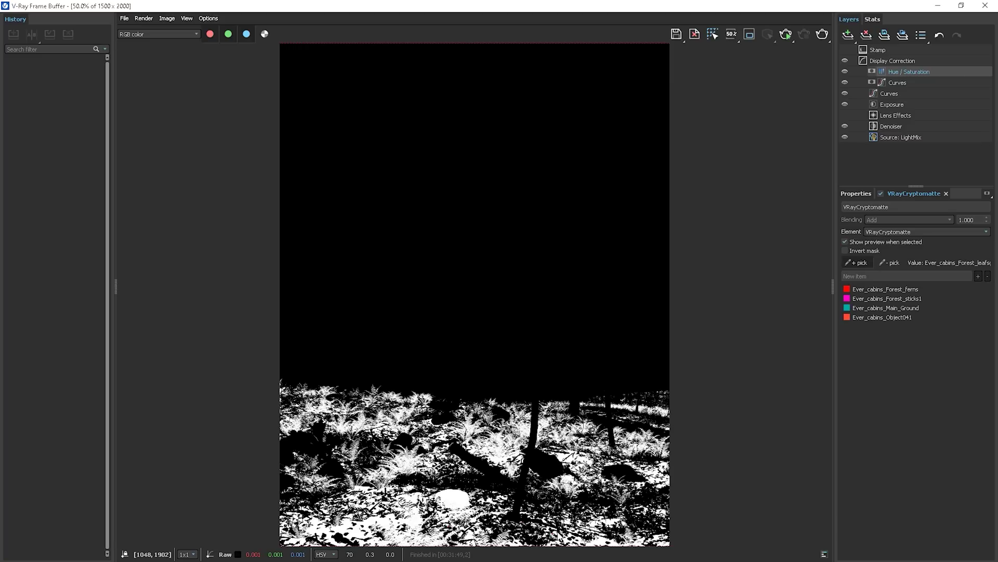
left_click(541, 544)
left_click(908, 301)
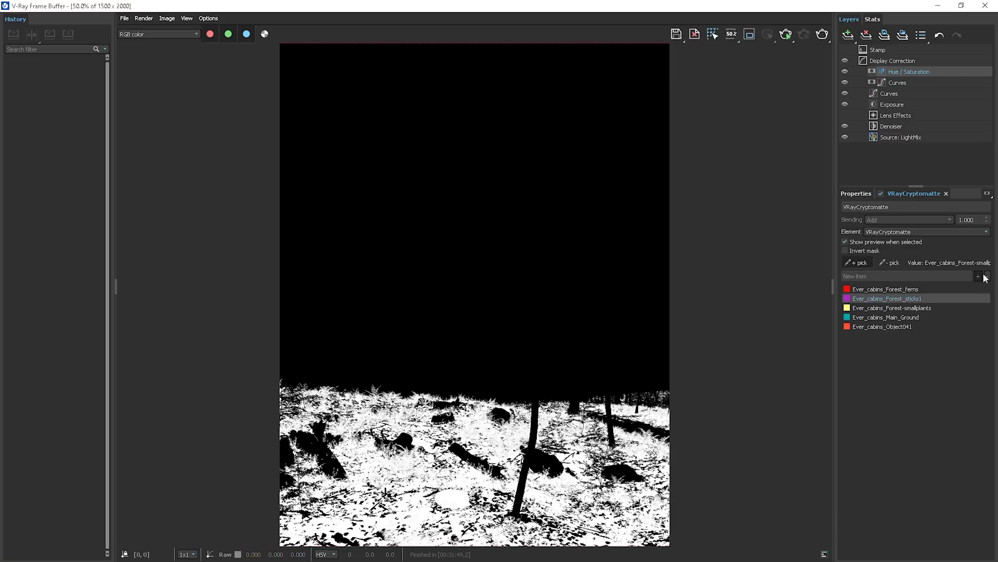
left_click(986, 277)
left_click(926, 308)
left_click(987, 276)
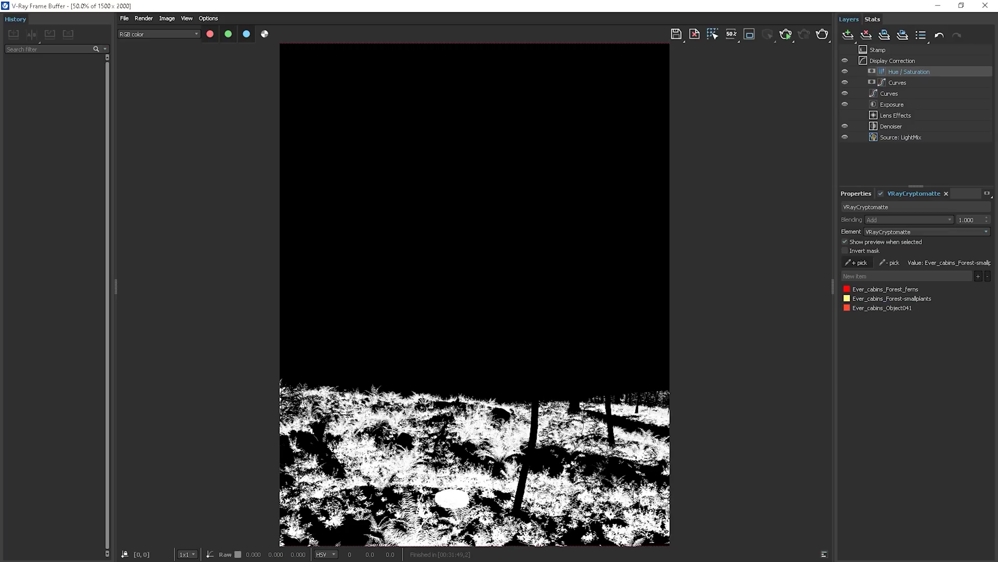
- Set the Hue / Saturation blending to Normal and raise saturation
left_click(853, 244)
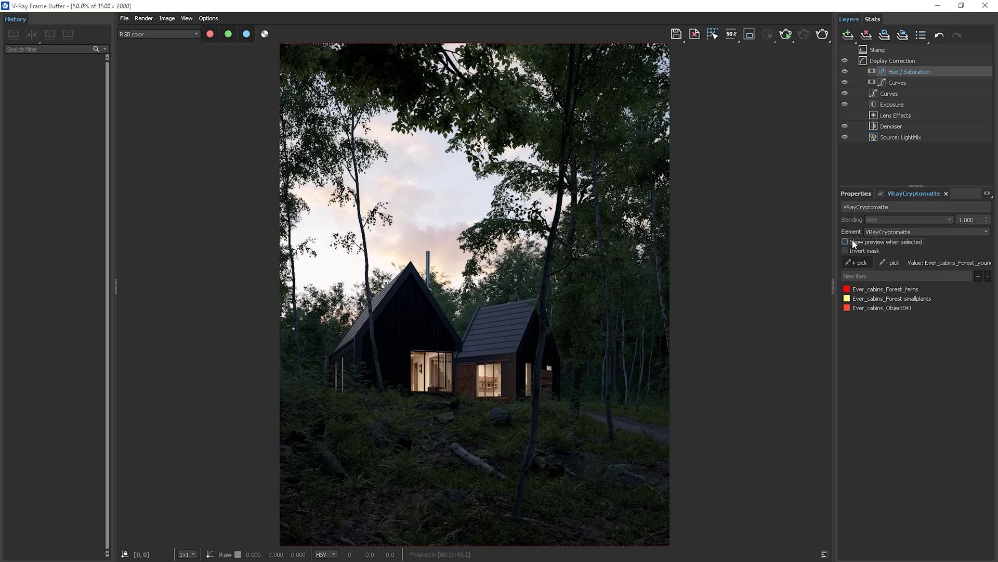
left_click(853, 244)
left_click(853, 244)
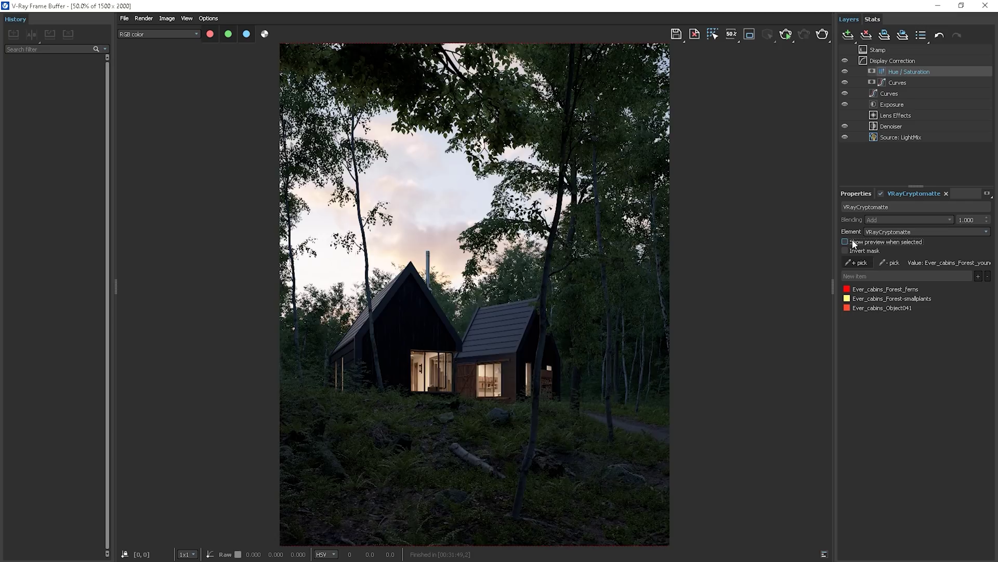
left_click(856, 193)
left_click(950, 220)
left_click(916, 239)
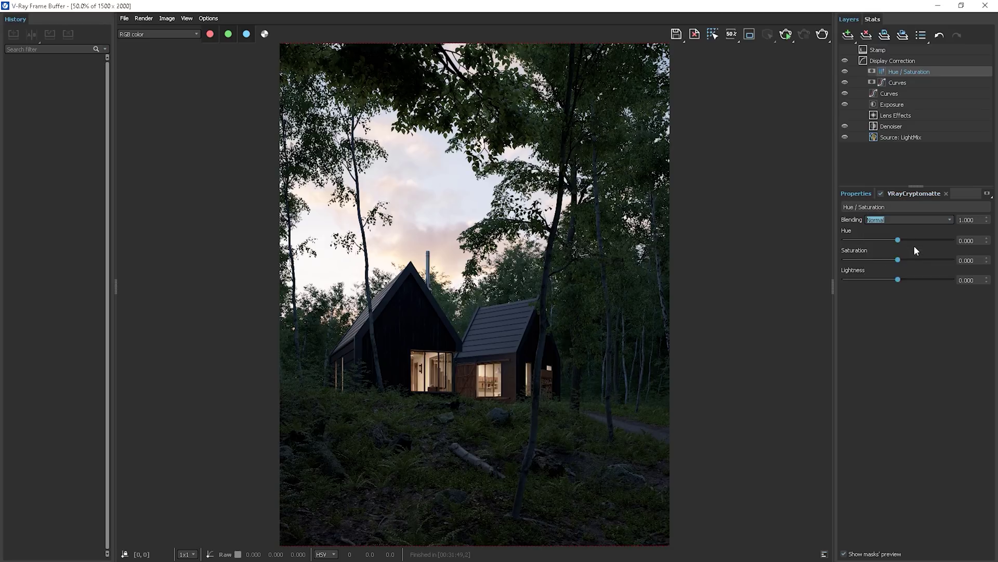
left_click_drag(897, 260, 885, 239)
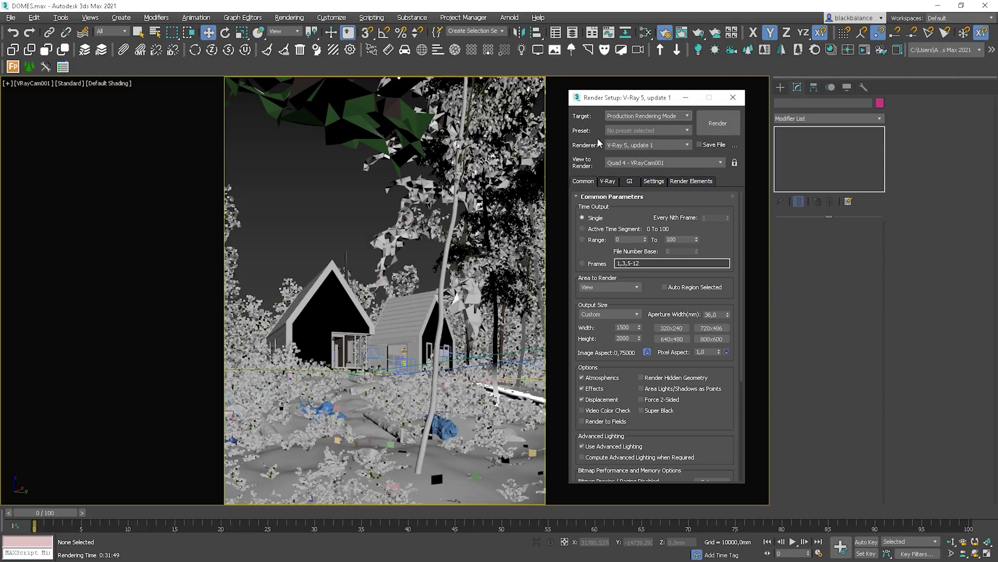
- In V-Ray Global switches, enable Override mtl using a new VRayMtl
left_click(607, 182)
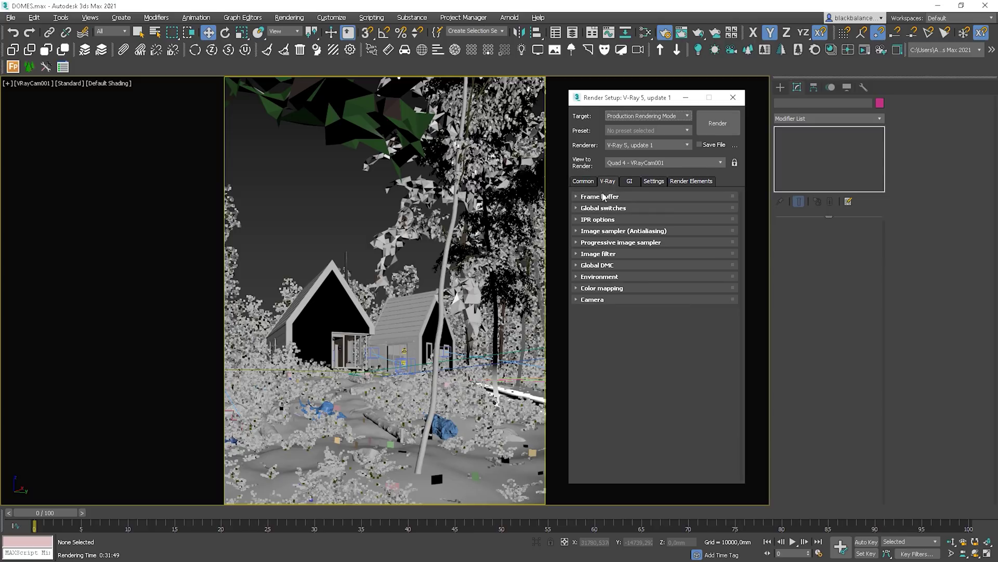
left_click(599, 211)
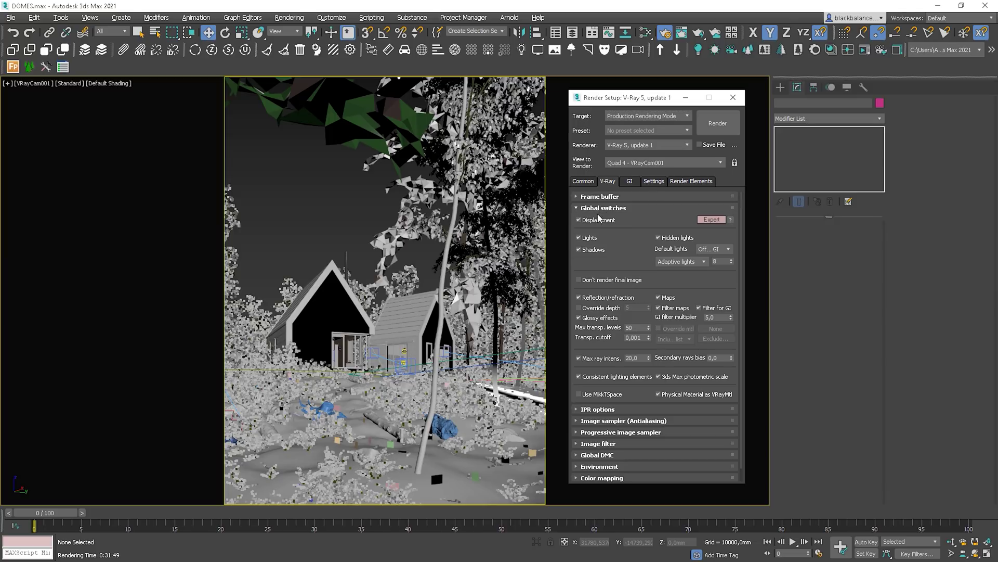
left_click(659, 329)
left_click(718, 328)
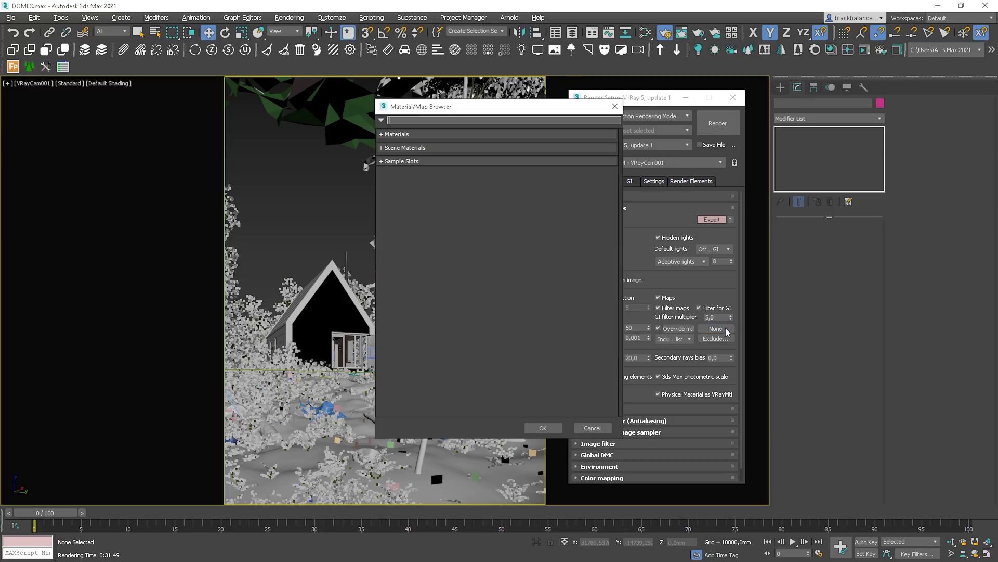
type("vraymtl")
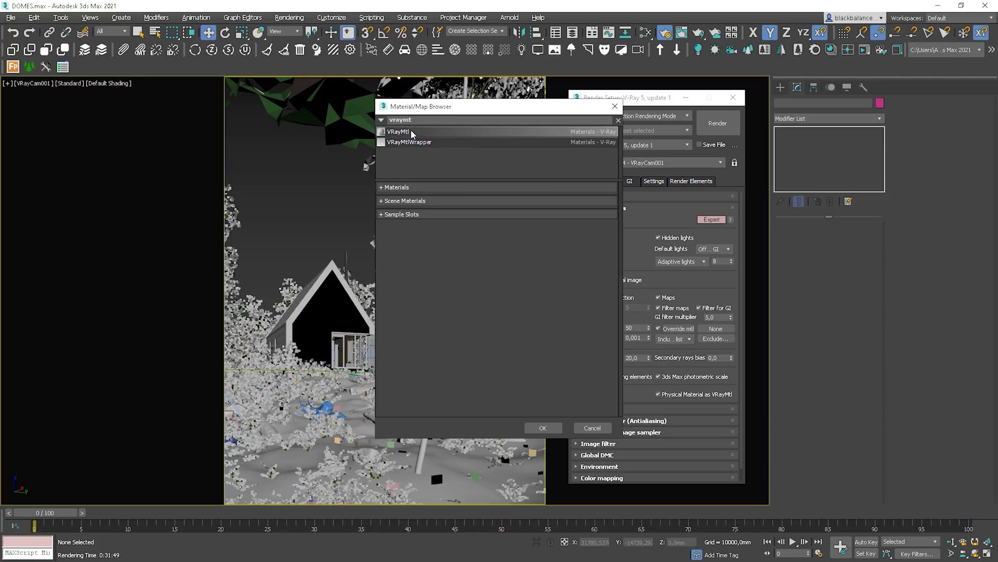
double_click(413, 132)
- Set the override to keep the original bump and refraction materials
left_click(674, 337)
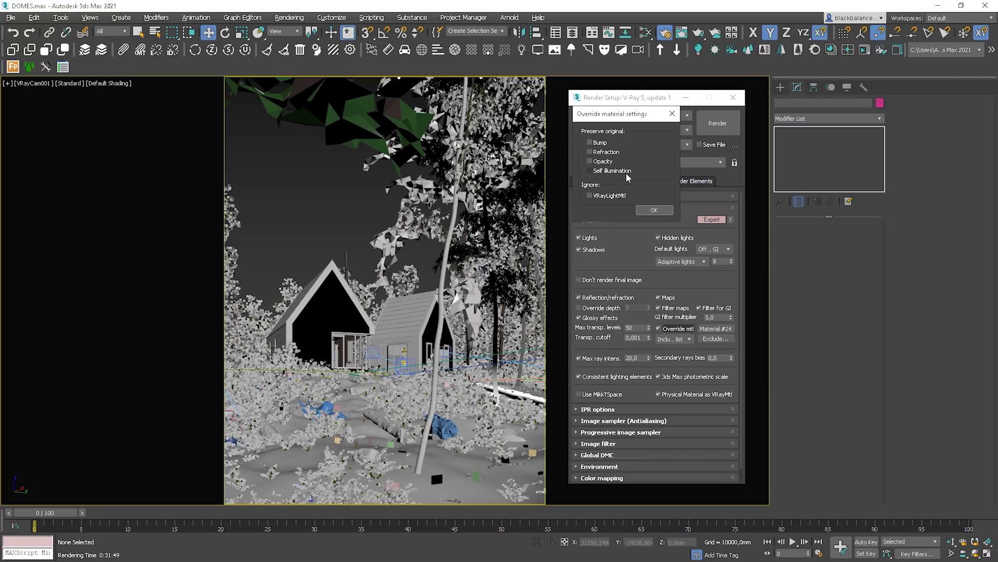
left_click(590, 143)
left_click(590, 152)
left_click(652, 210)
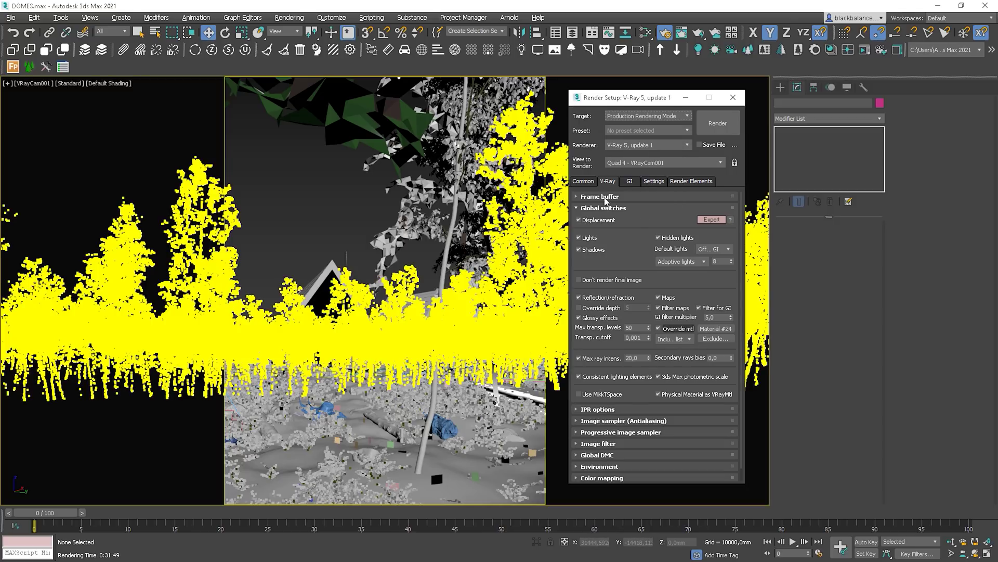
- Set Area to Render to Region and fit the rectangle around the two central cabins
left_click(582, 182)
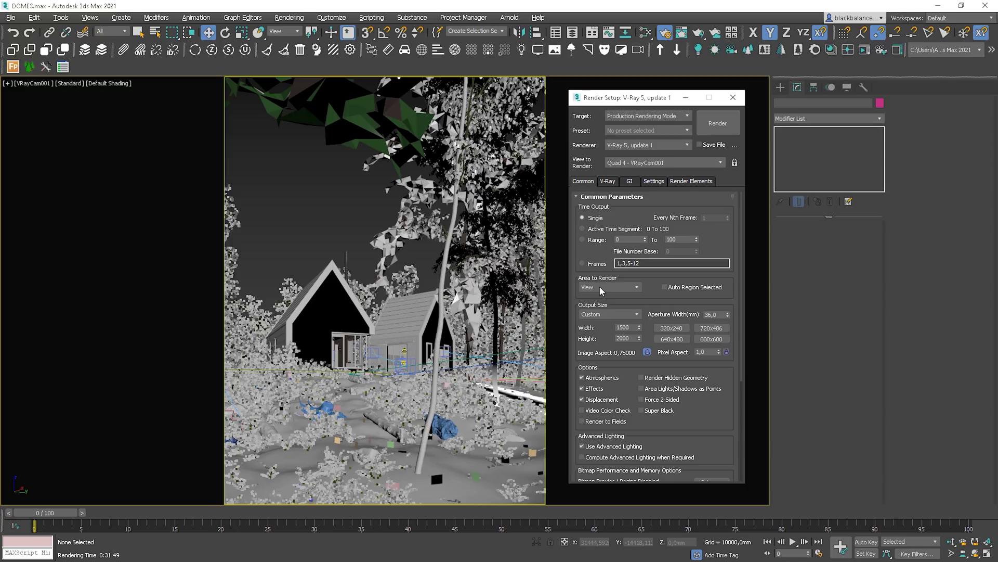
left_click(599, 289)
left_click(600, 310)
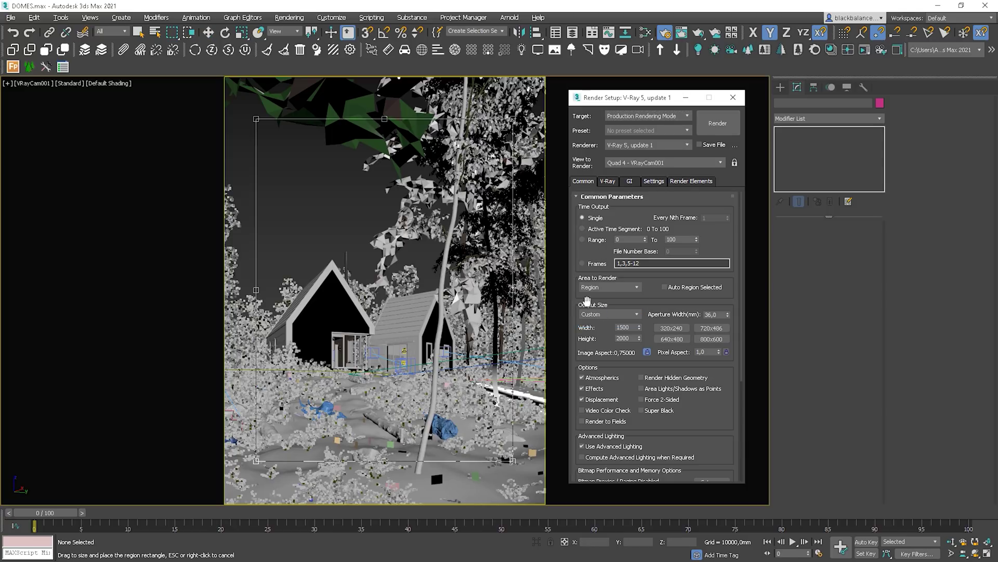
left_click_drag(384, 119, 384, 269)
left_click_drag(385, 463, 385, 377)
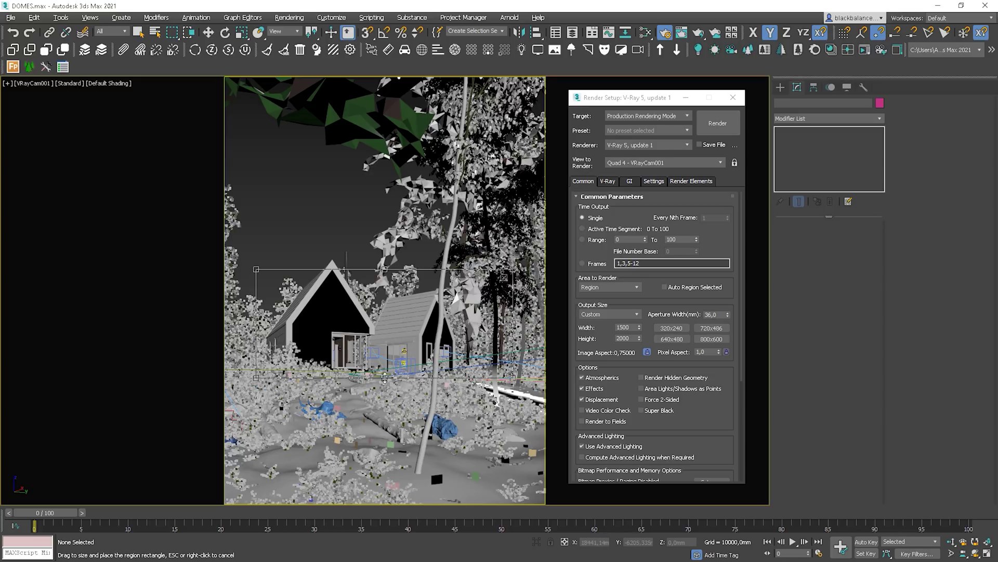
left_click_drag(255, 324, 327, 324)
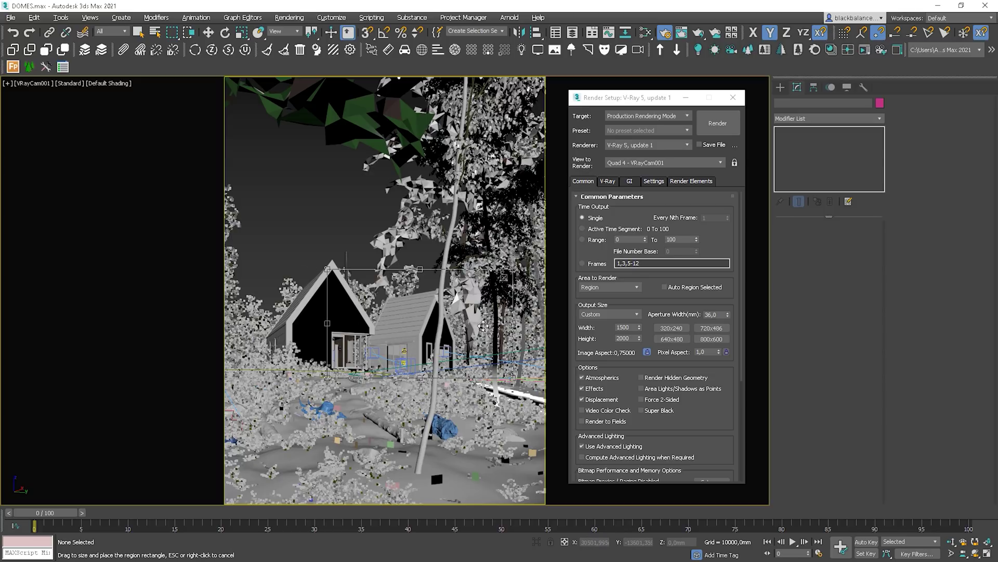
left_click_drag(504, 324, 459, 322)
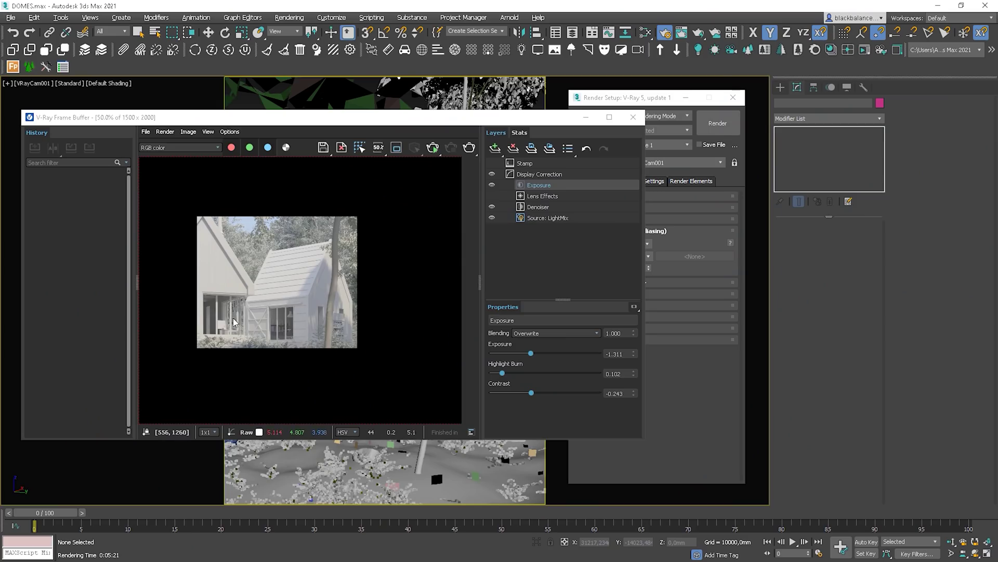
- Zoom into the white region render and pan across to the cabin's lamp window
scroll(331, 324, "up", 3)
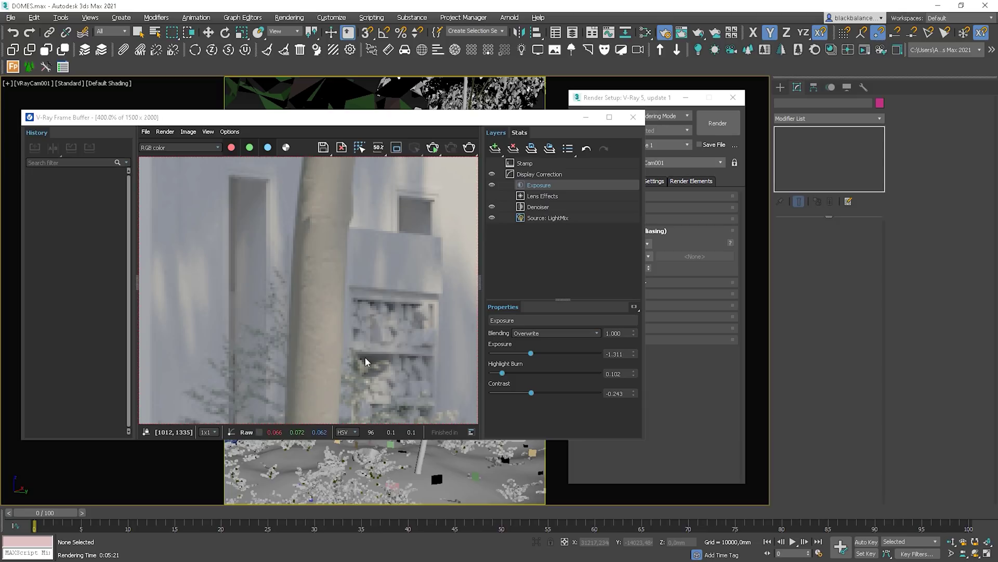
scroll(367, 357, "down", 1)
middle_click_drag(274, 369, 458, 352)
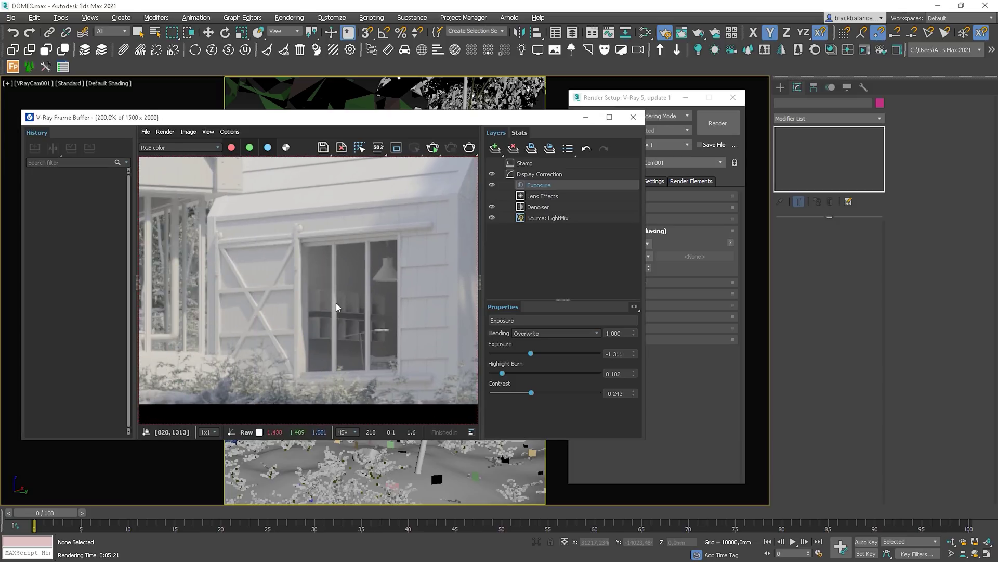